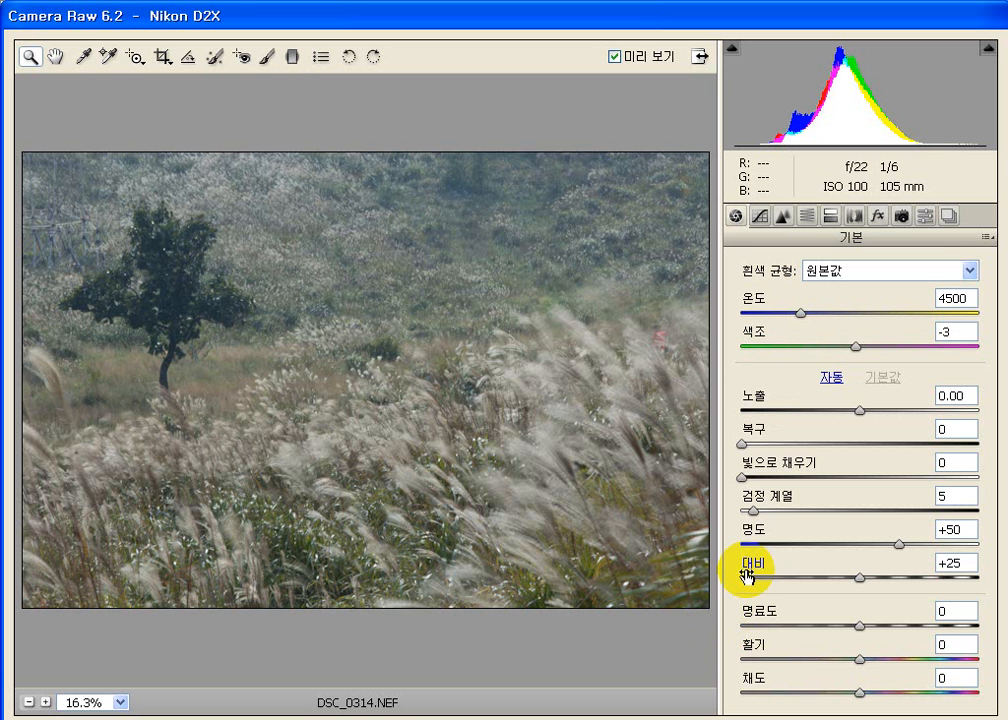
Step: Set Blacks to 22, Exposure to +0.30, Contrast to +39 and Clarity to +33 for the raw photo
click(795, 511)
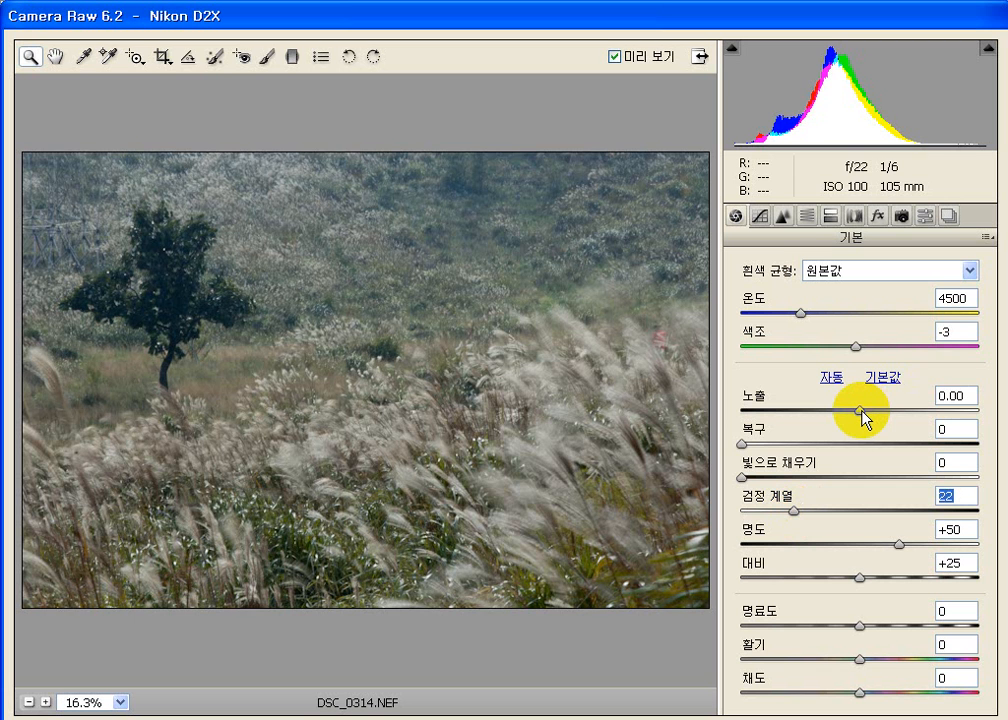
drag(866, 412, 870, 412)
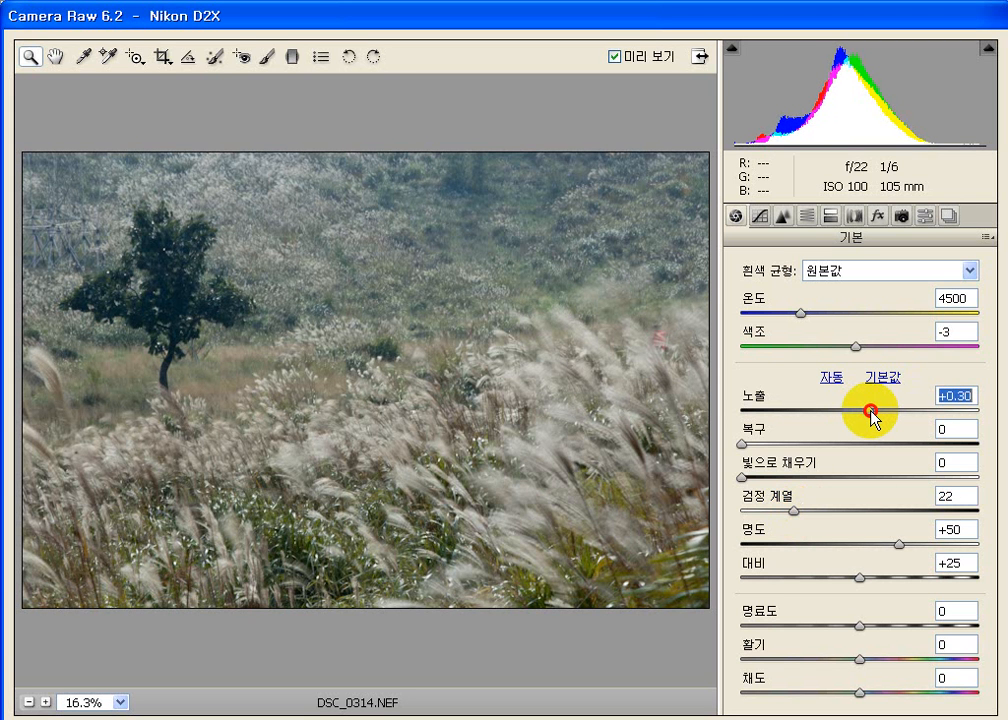
click(882, 577)
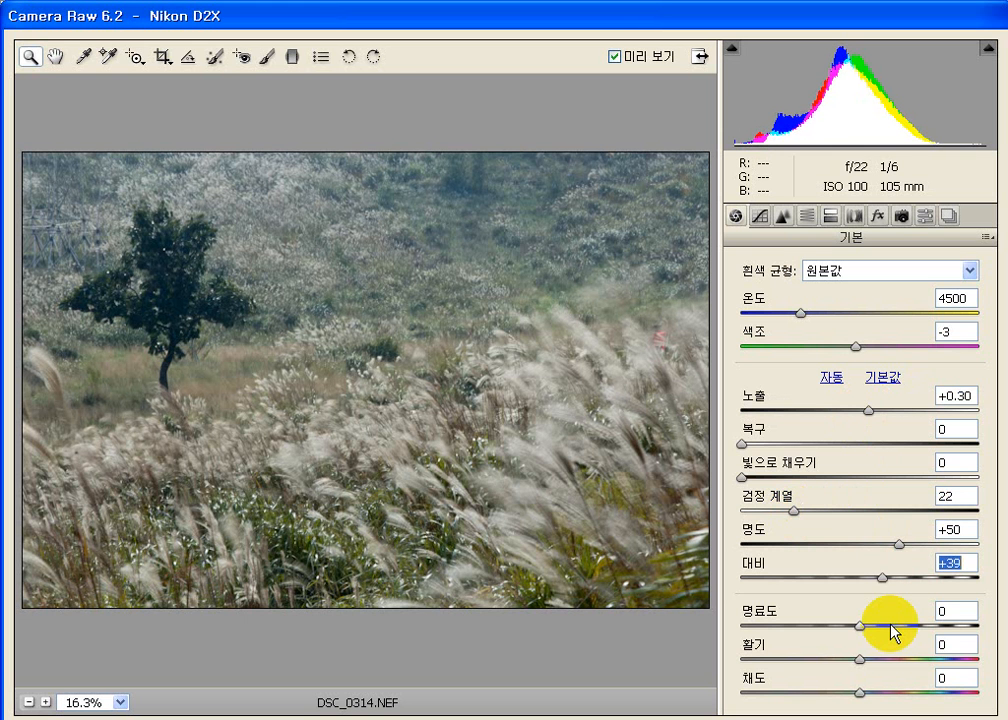
click(899, 626)
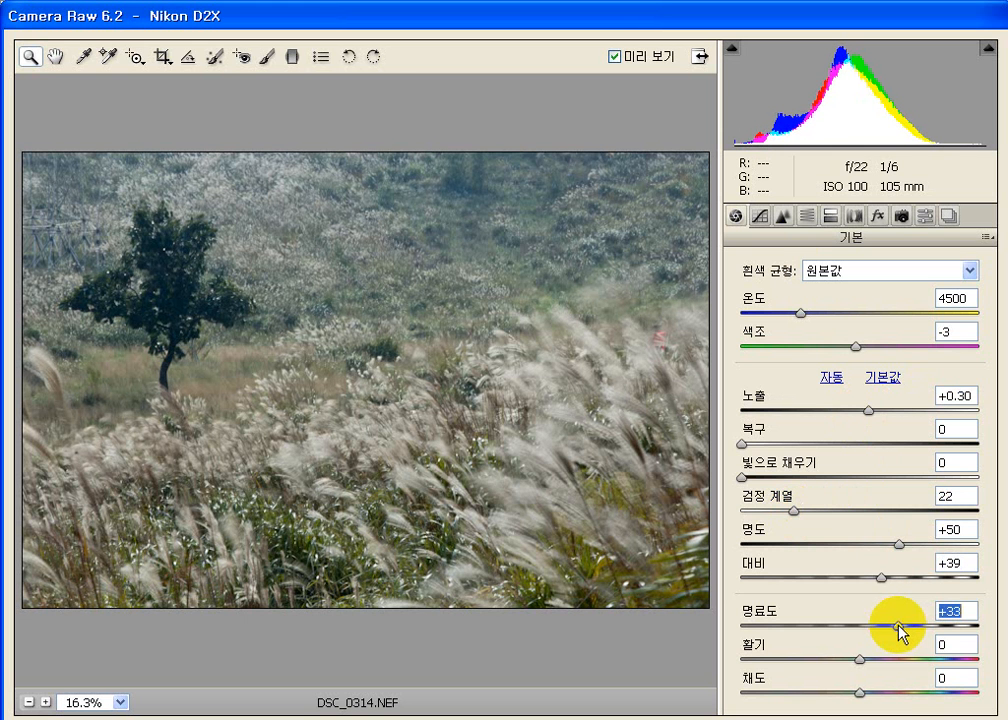
Step: Set the raw photo's sharpening Amount to 50 and Detail to 46
click(784, 217)
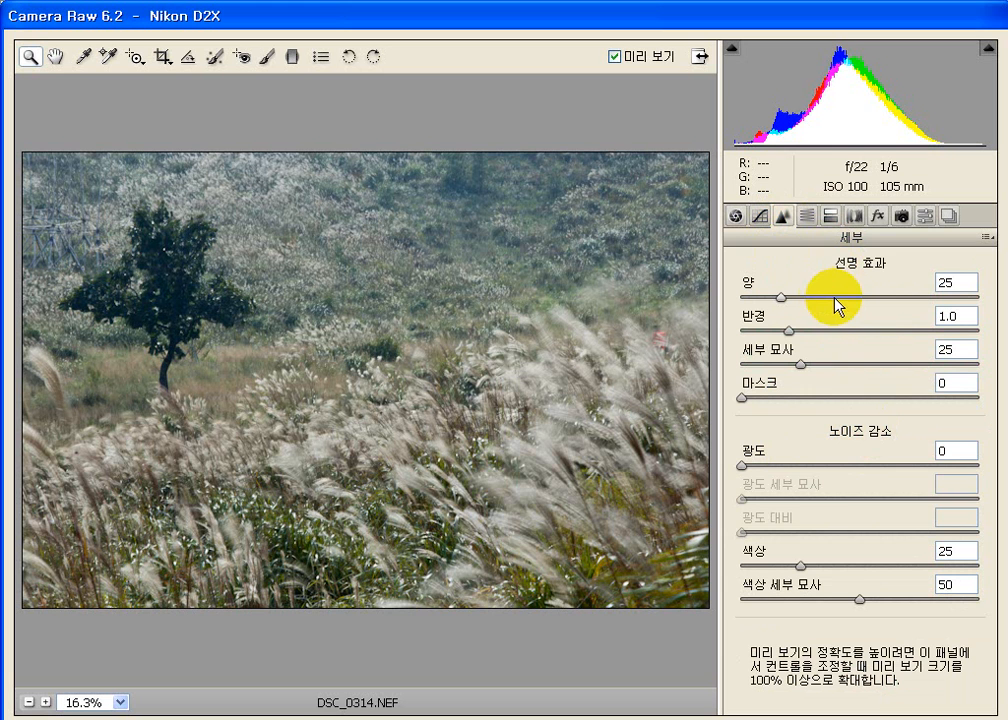
drag(820, 297, 822, 322)
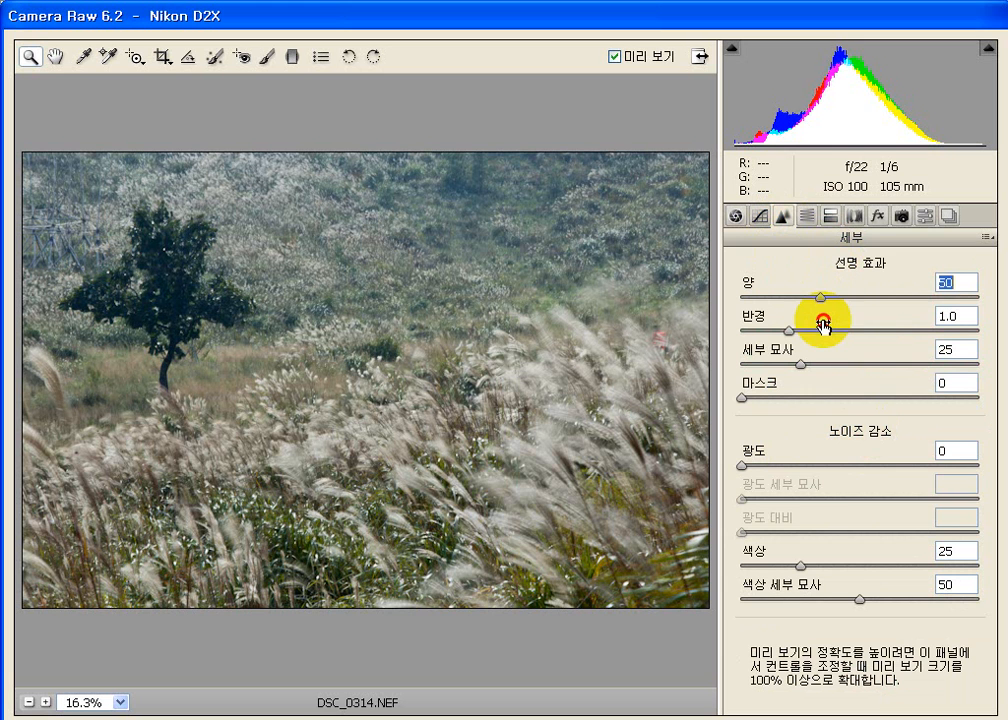
click(851, 364)
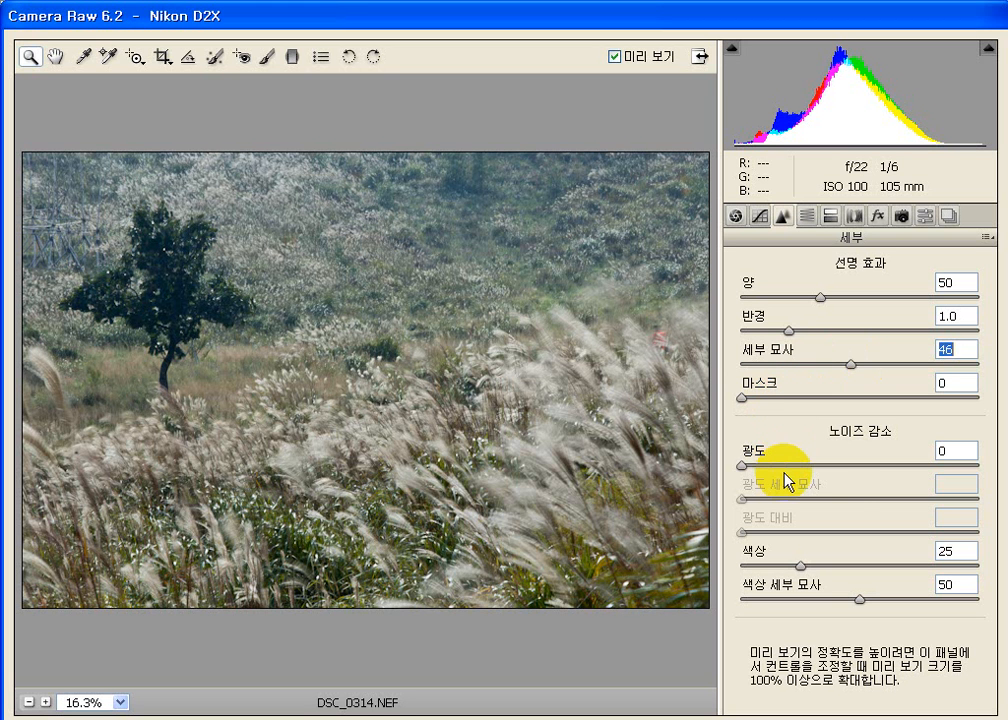
Step: Set noise reduction to Luminance 47, Luminance Detail 63, Color 45 and Color Detail 65
click(852, 464)
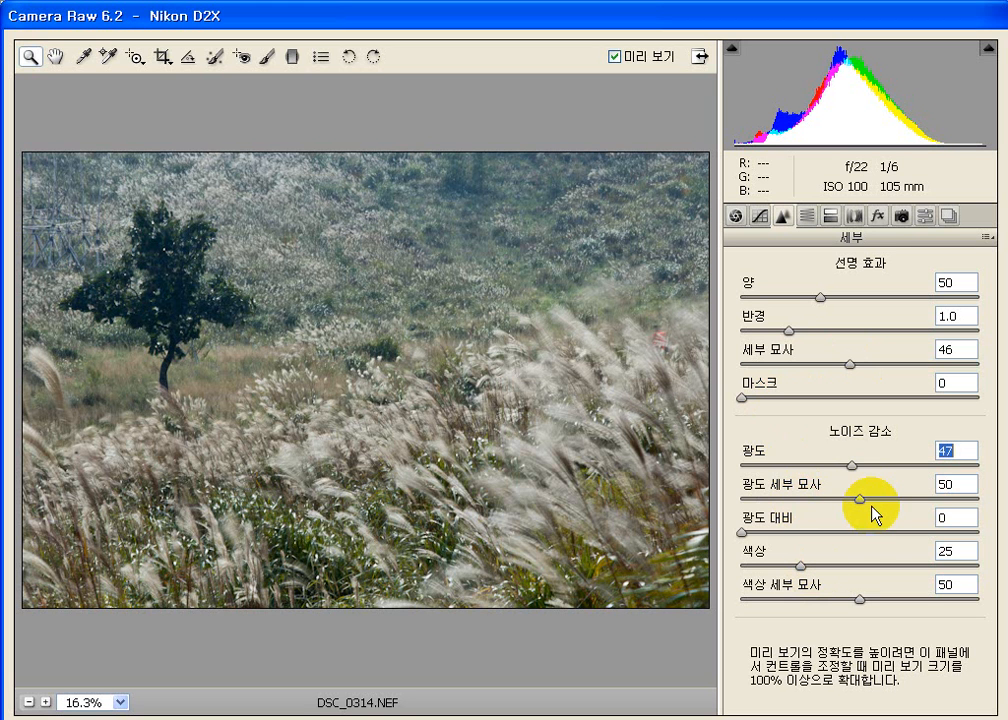
drag(862, 500, 893, 501)
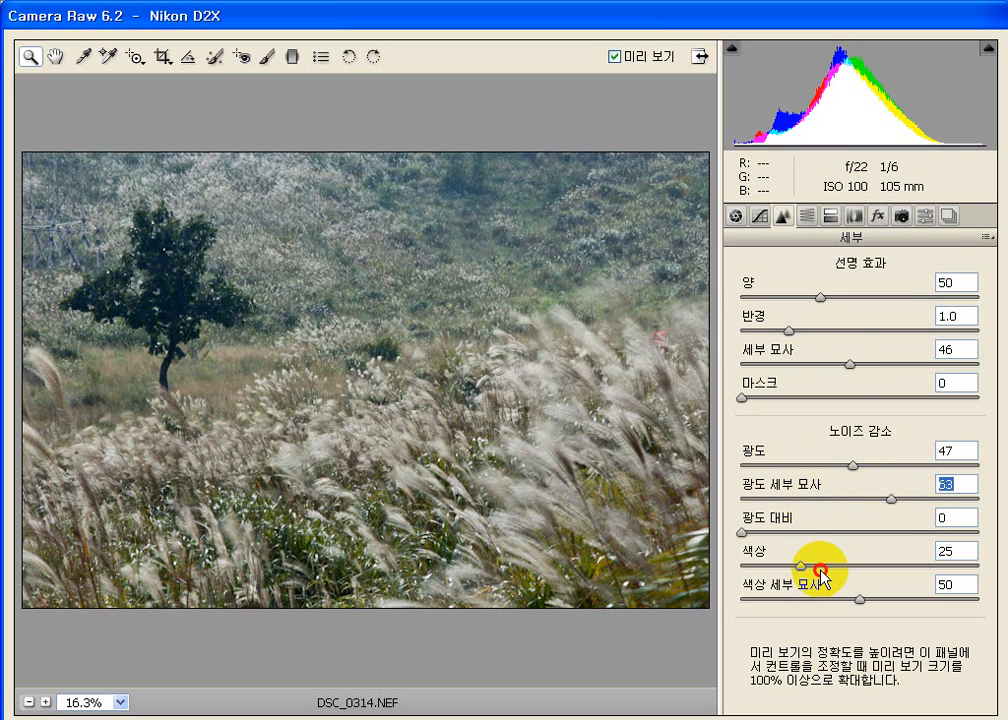
click(848, 566)
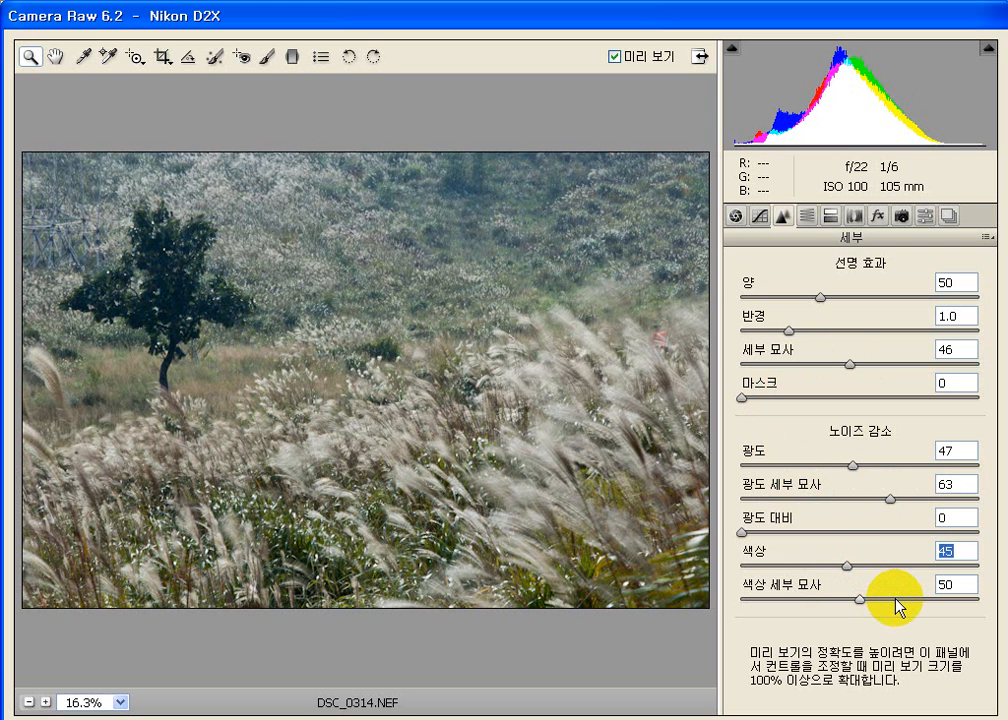
click(896, 599)
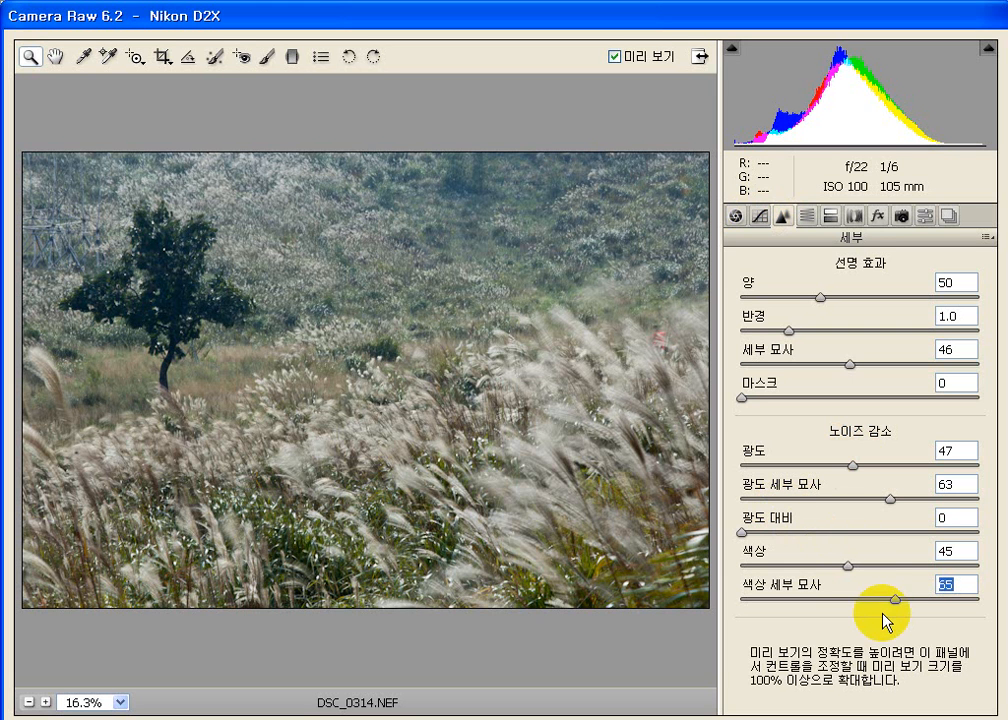
Step: Set the parametric tone curve's Highlights to +4 and Shadows to -5, and open the image in Photoshop
click(759, 216)
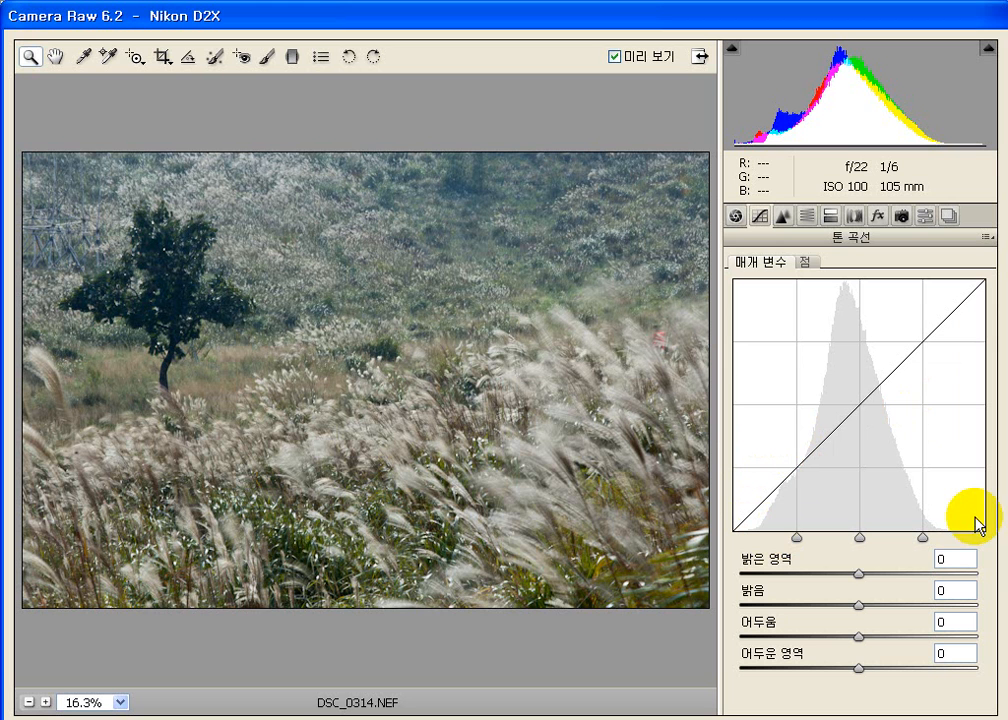
drag(864, 576, 866, 578)
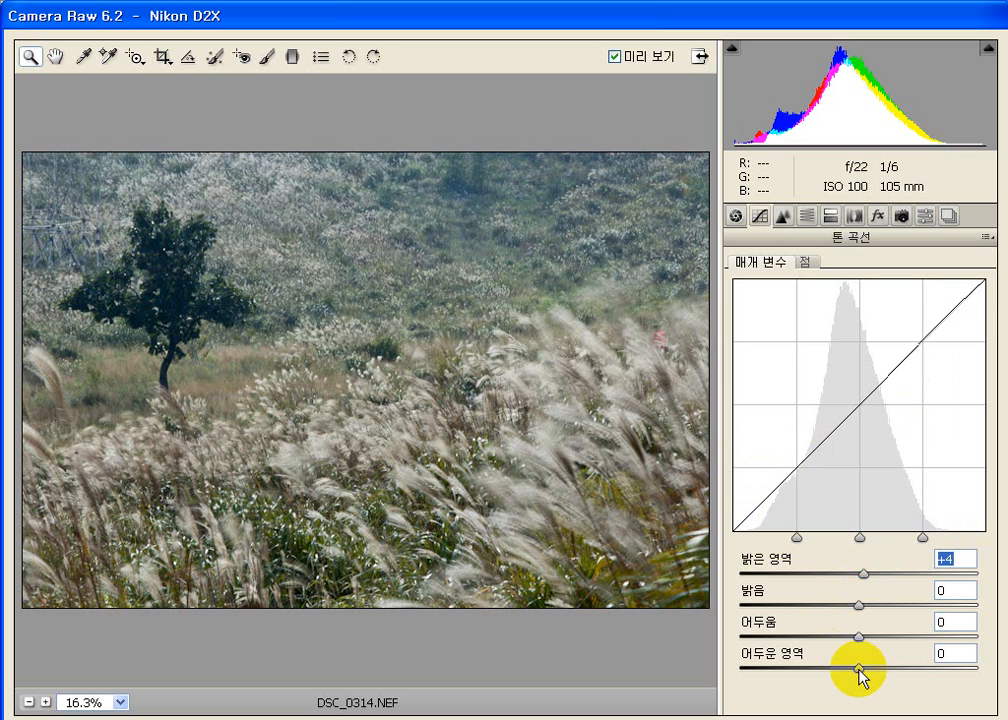
drag(859, 668, 854, 671)
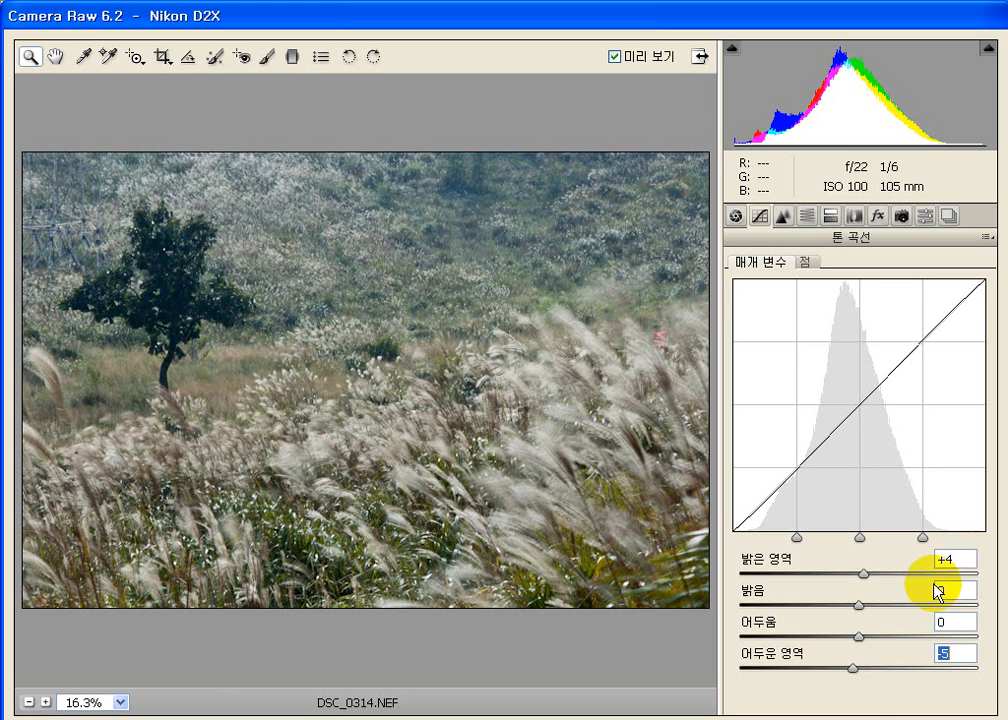
key(Return)
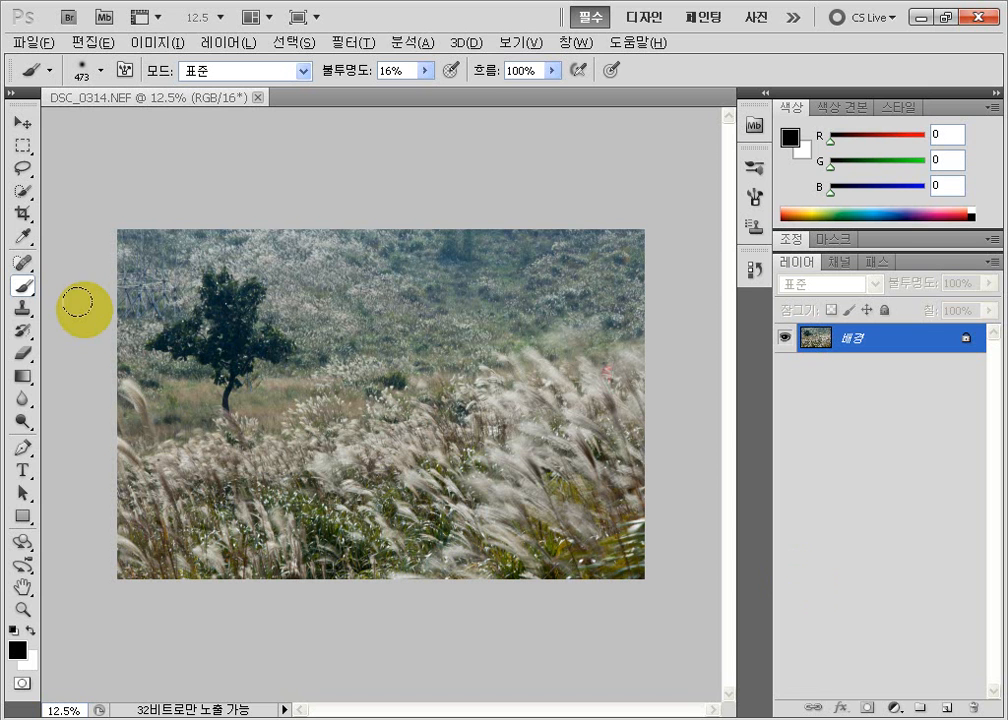
click(172, 289)
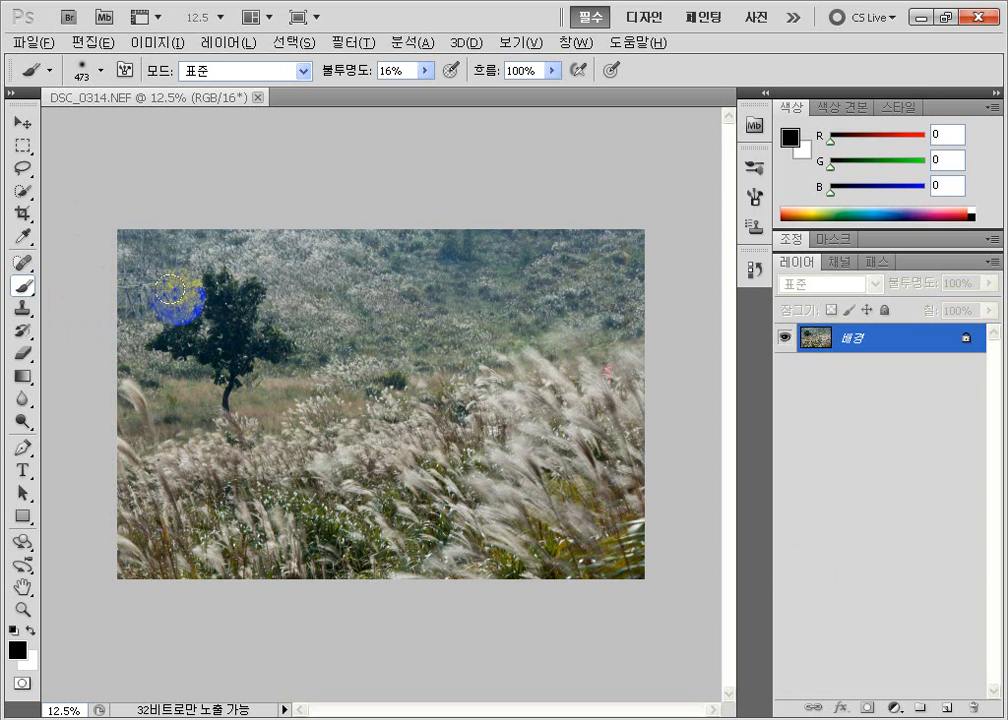
click(169, 307)
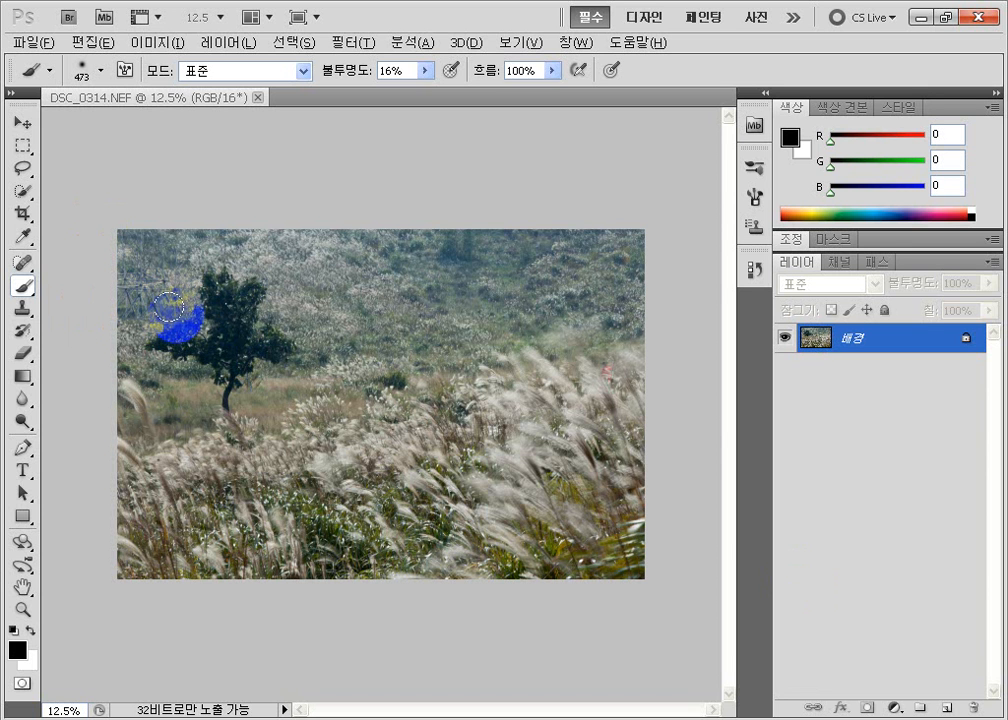
mouse_move(168, 307)
mouse_down()
mouse_move(199, 318)
mouse_move(137, 315)
mouse_up()
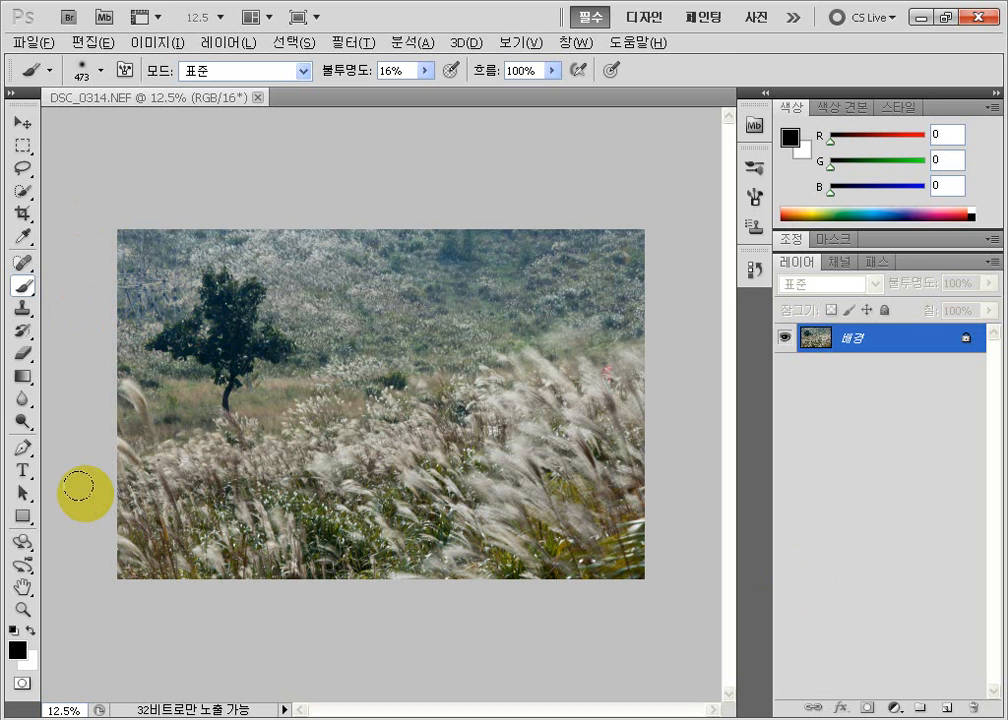
Step: Heal away the lower legs of the wooden pole structure near the tree with the content-aware Spot Healing Brush at actual pixel size
click(22, 609)
right_click(370, 416)
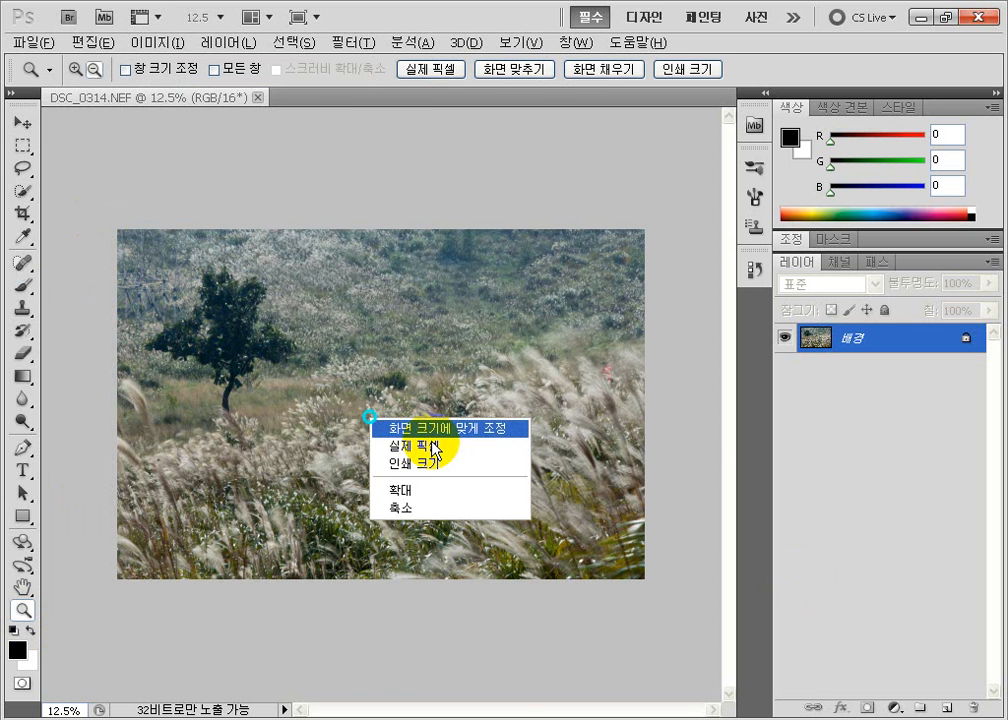
click(410, 446)
click(511, 710)
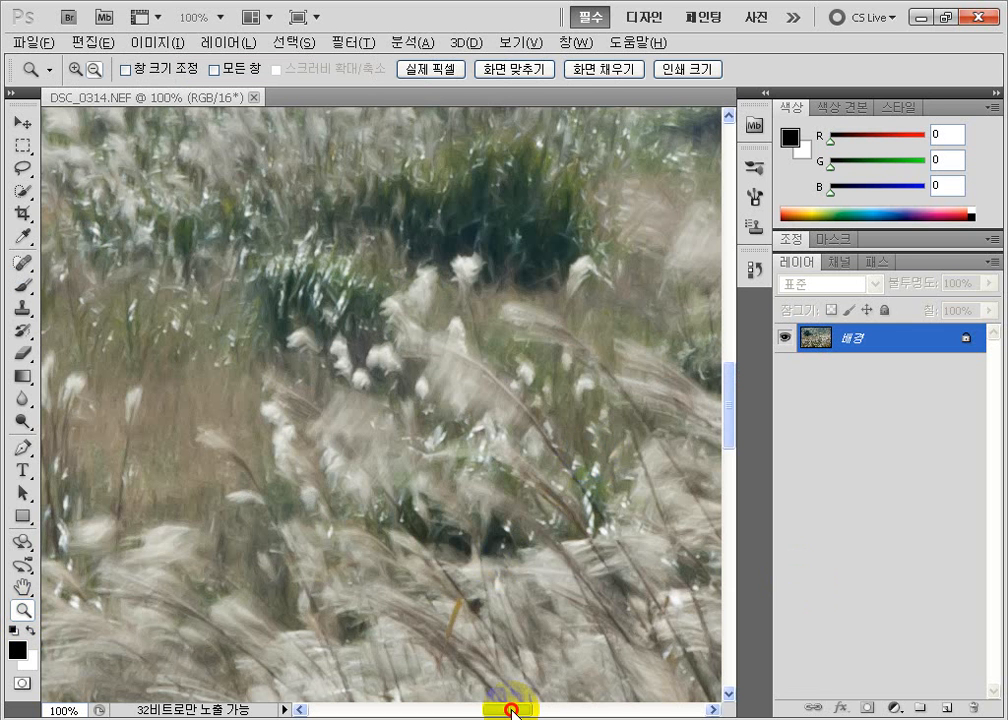
drag(511, 710, 364, 711)
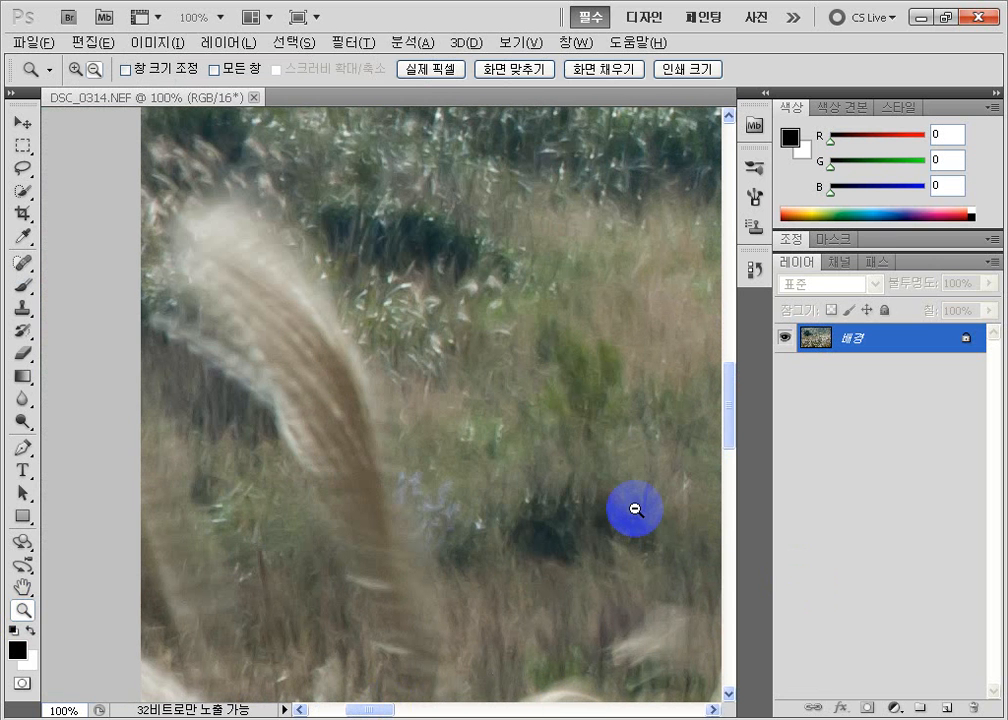
drag(729, 437, 754, 312)
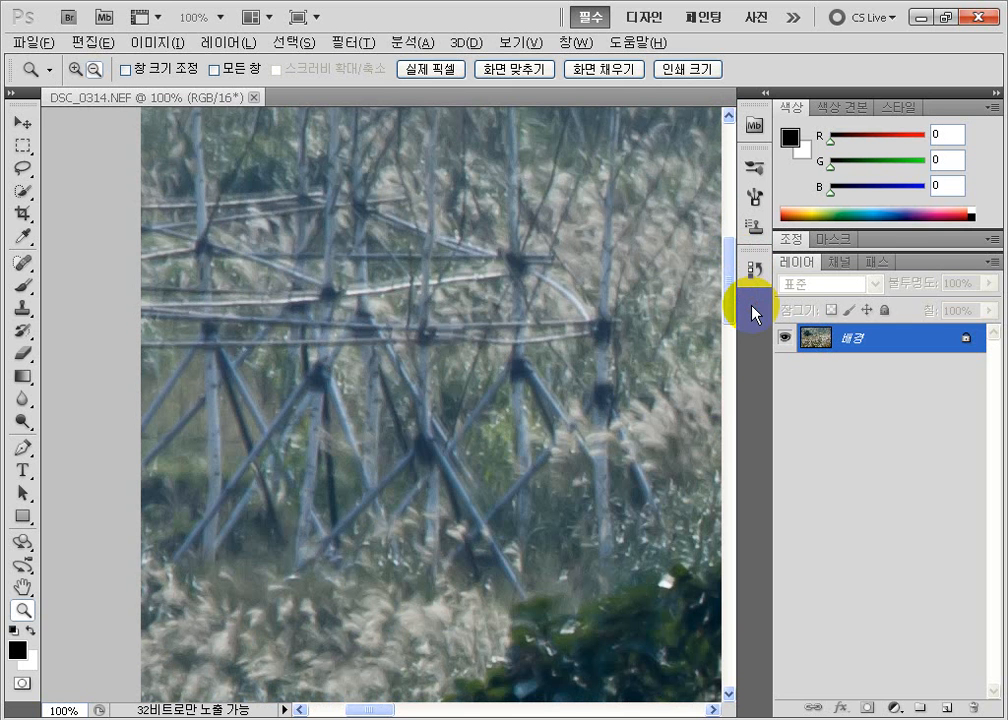
drag(373, 711, 378, 711)
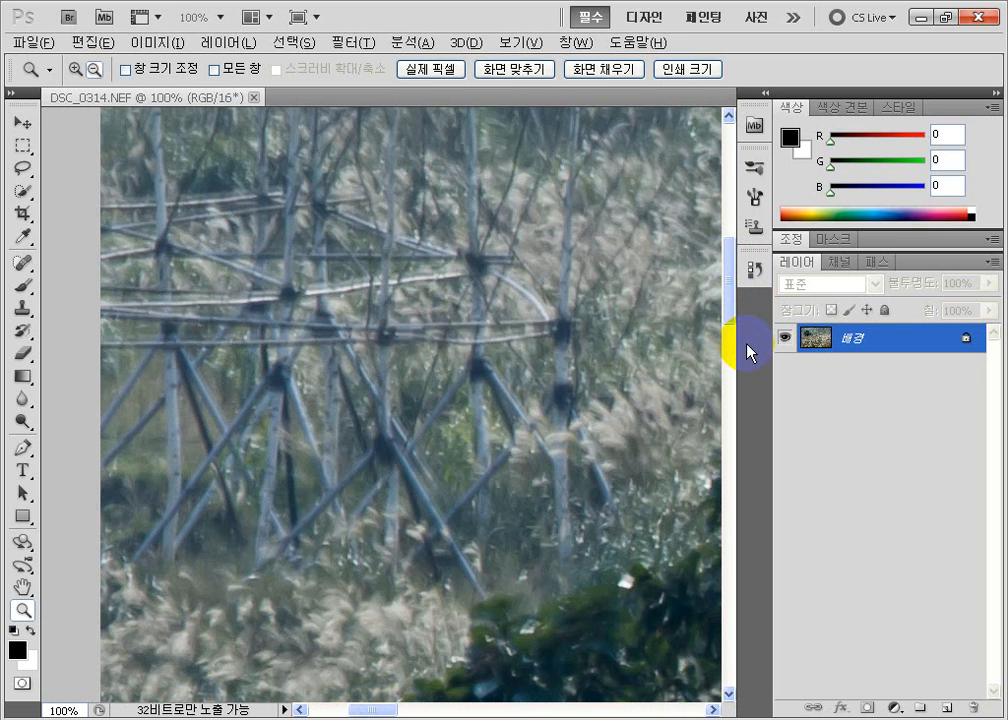
drag(731, 295, 731, 274)
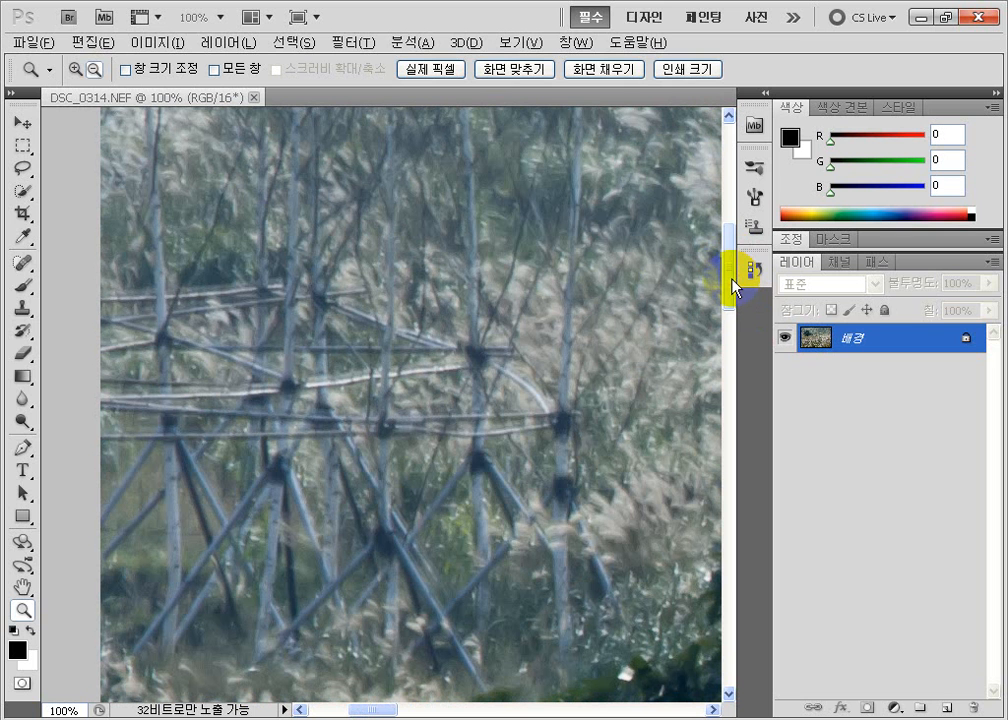
click(27, 264)
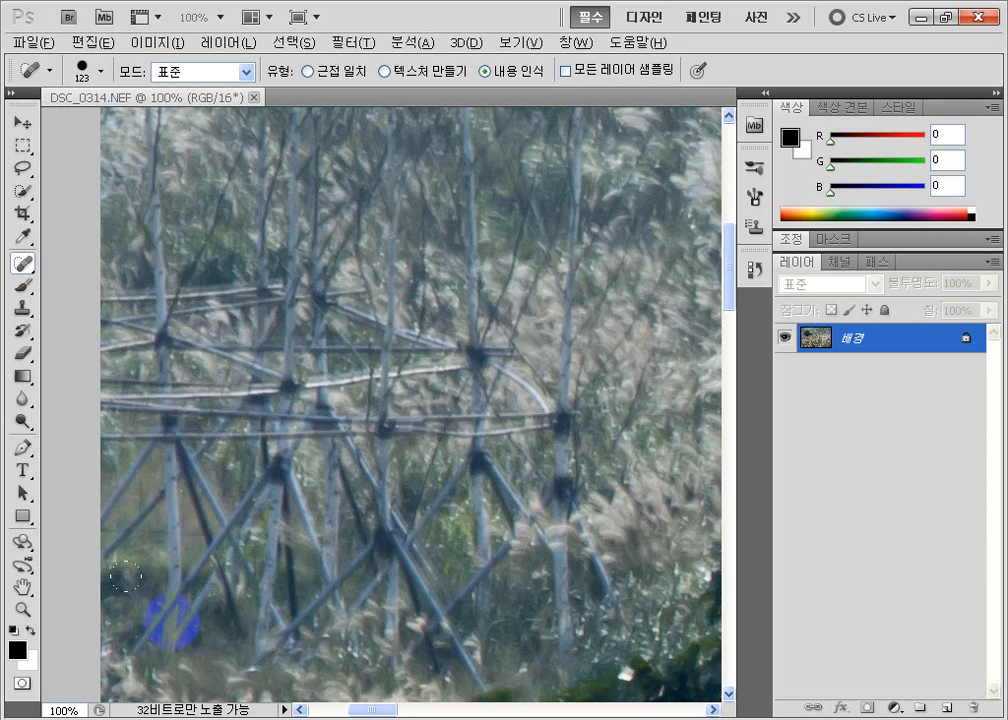
mouse_move(172, 620)
mouse_down()
mouse_move(179, 490)
mouse_move(537, 483)
mouse_move(325, 585)
mouse_move(260, 600)
mouse_move(514, 623)
mouse_move(226, 558)
mouse_up()
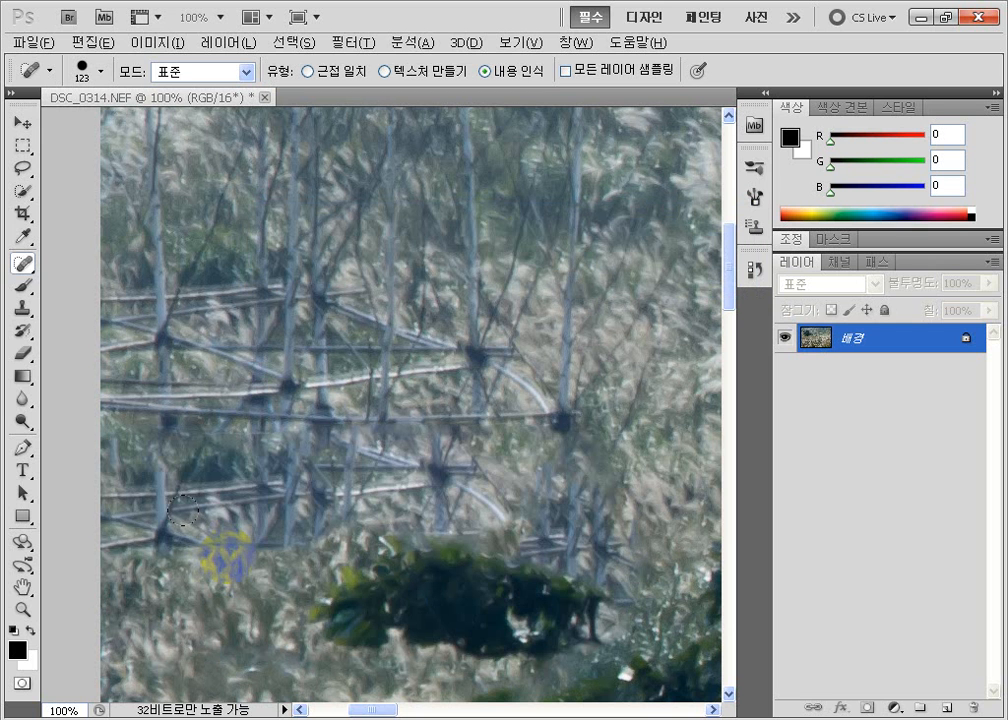
Step: Heal away the lower row of crossed poles and the dark foliage patch beneath it with the content-aware Spot Healing Brush
click(505, 565)
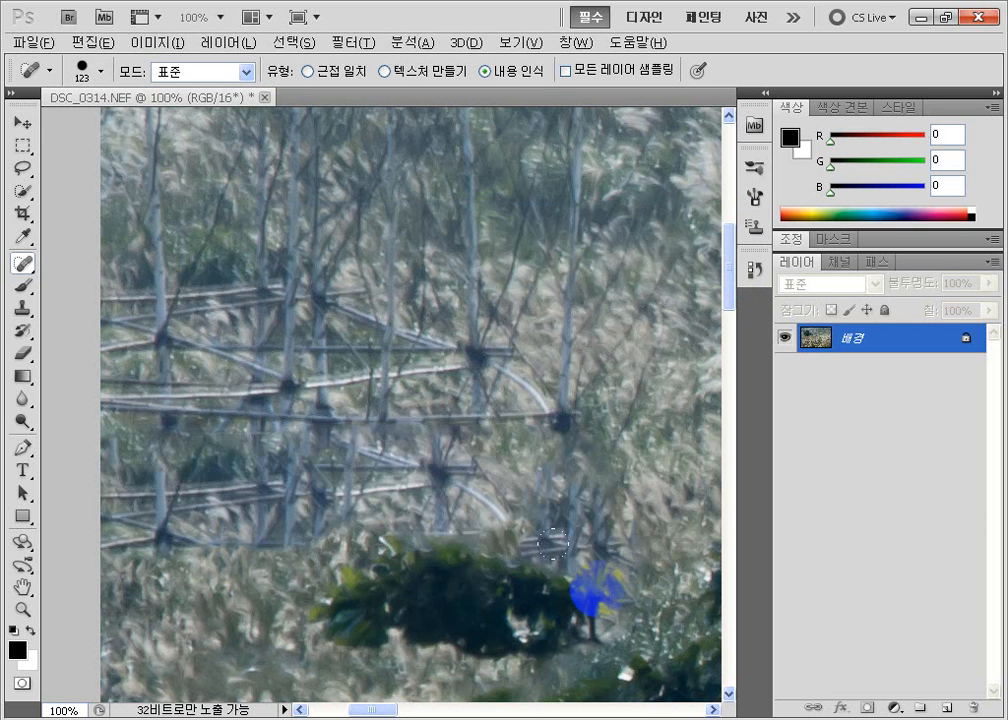
click(587, 522)
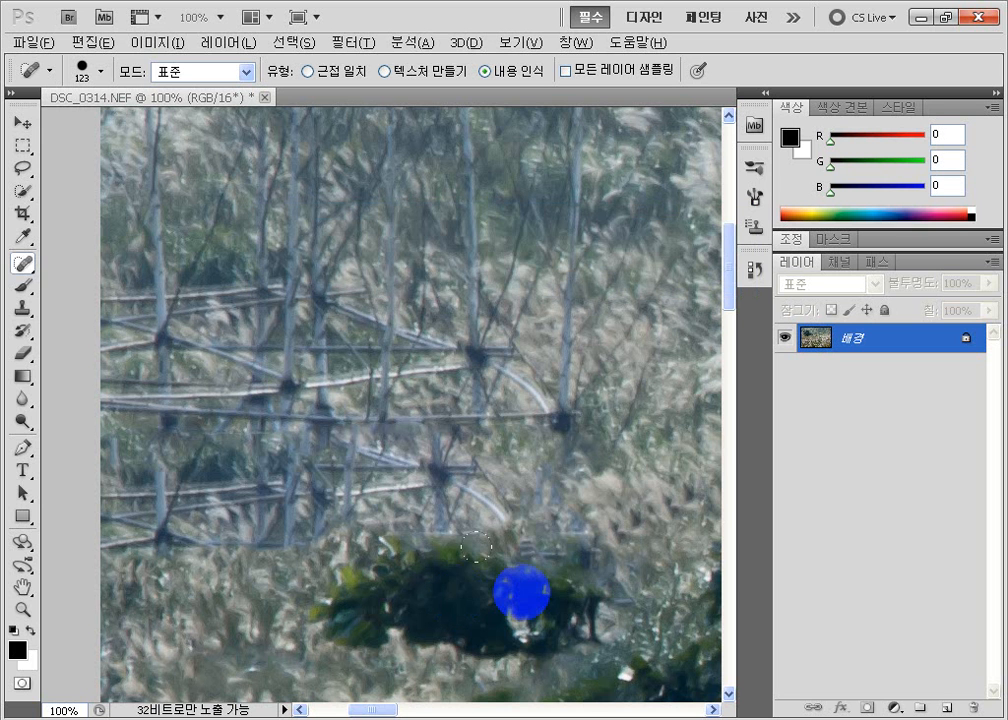
click(560, 603)
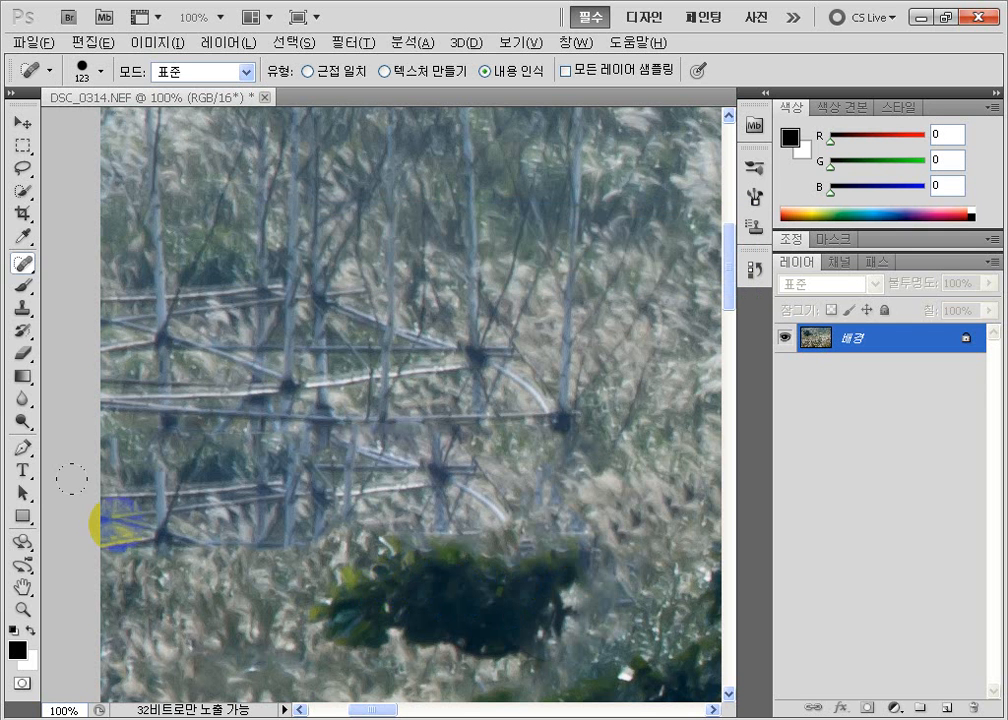
mouse_move(112, 525)
mouse_down()
mouse_move(285, 519)
mouse_move(272, 425)
mouse_move(101, 428)
mouse_move(262, 521)
mouse_up()
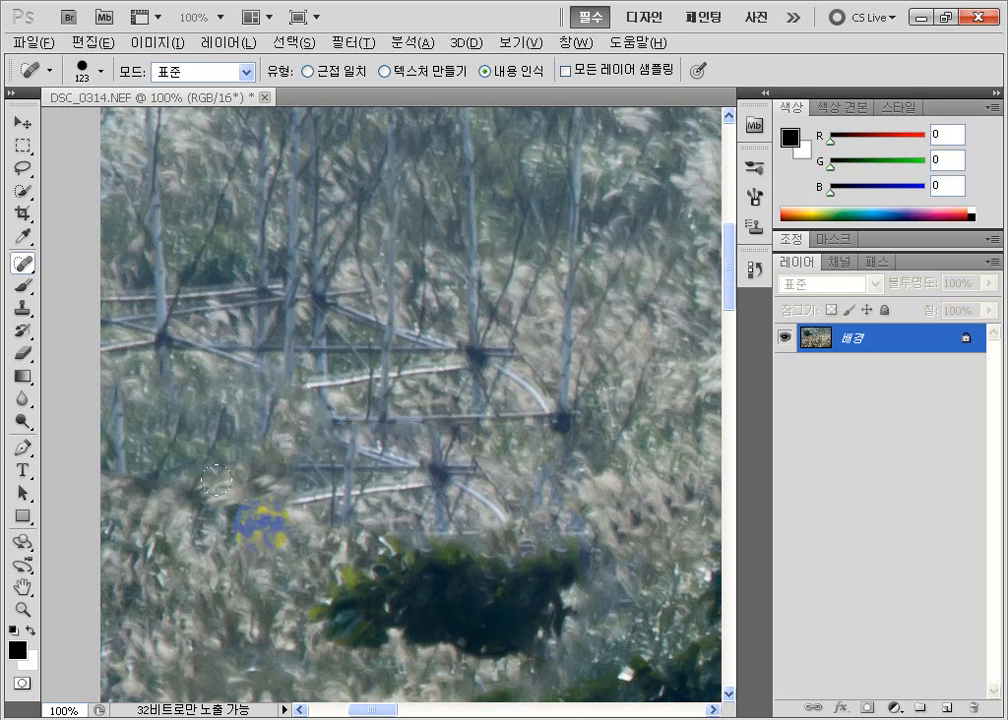
click(345, 618)
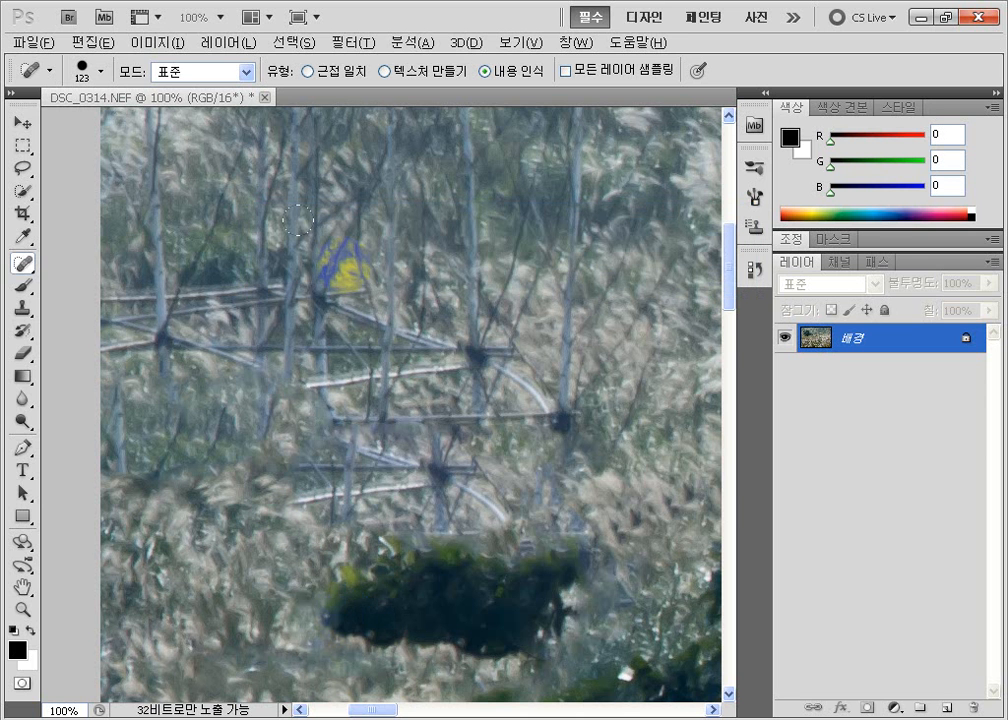
mouse_move(330, 612)
mouse_down()
mouse_move(504, 612)
mouse_move(533, 580)
mouse_move(345, 485)
mouse_move(455, 475)
mouse_up()
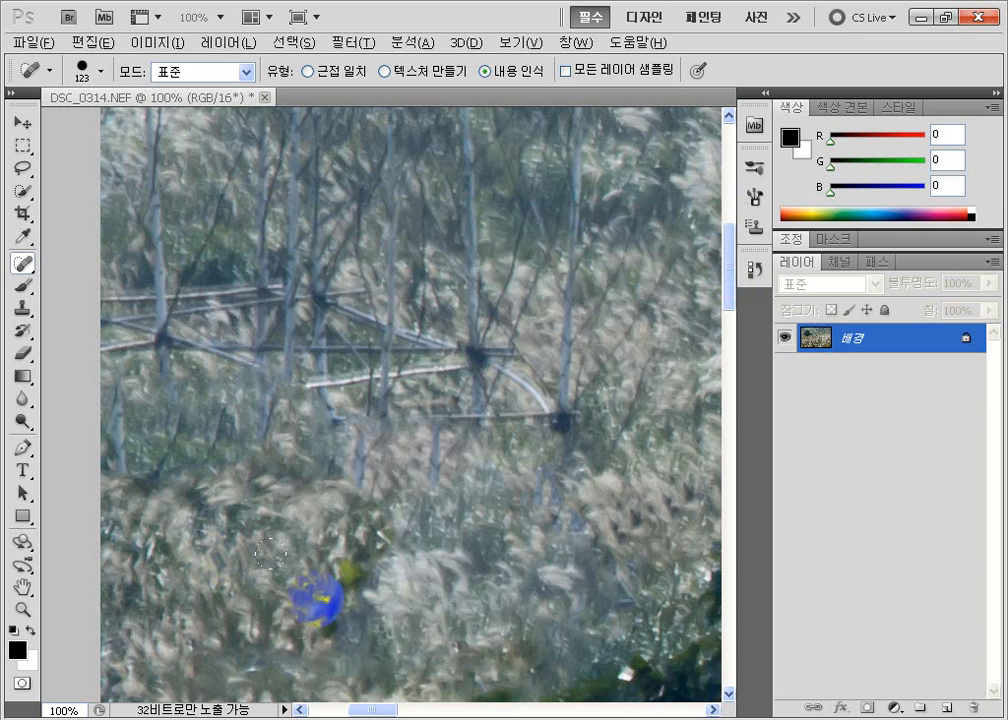
click(317, 598)
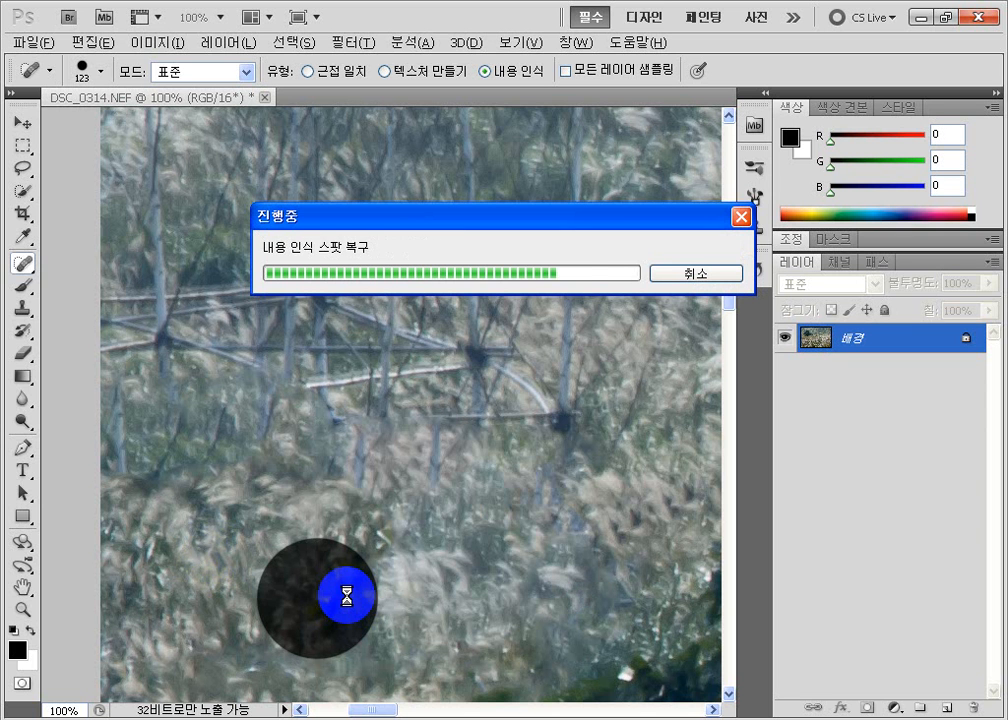
click(346, 551)
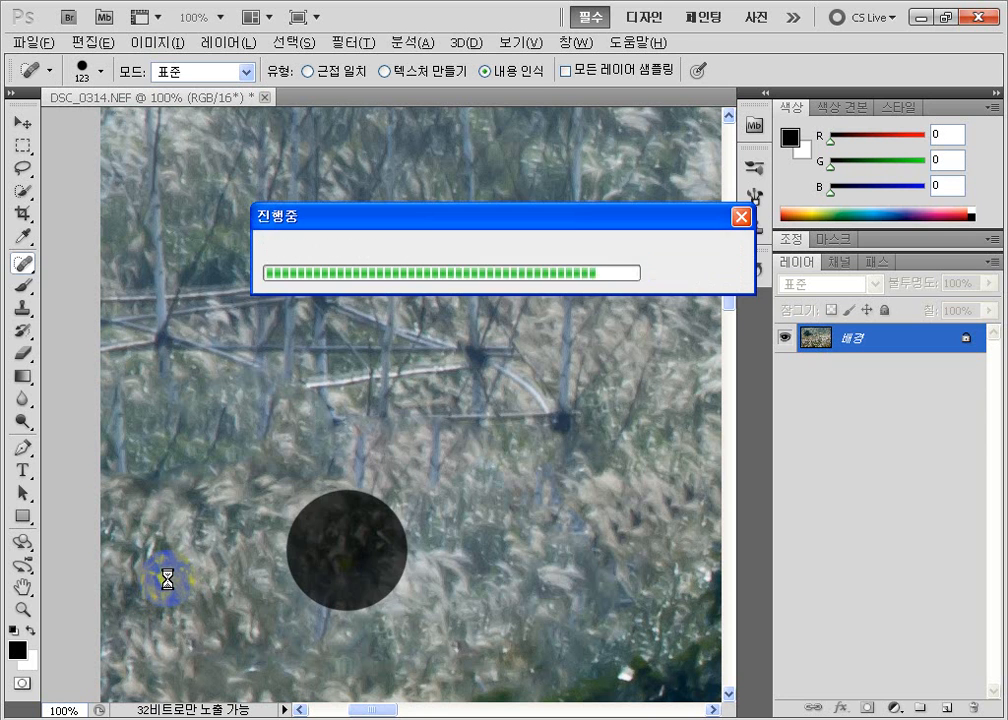
Step: Heal away the remaining crossed poles and the thin upright poles reaching up to the photo's upper edge
mouse_move(573, 425)
mouse_down()
mouse_move(147, 407)
mouse_move(128, 331)
mouse_move(576, 342)
mouse_move(579, 281)
mouse_move(441, 225)
mouse_move(90, 234)
mouse_up()
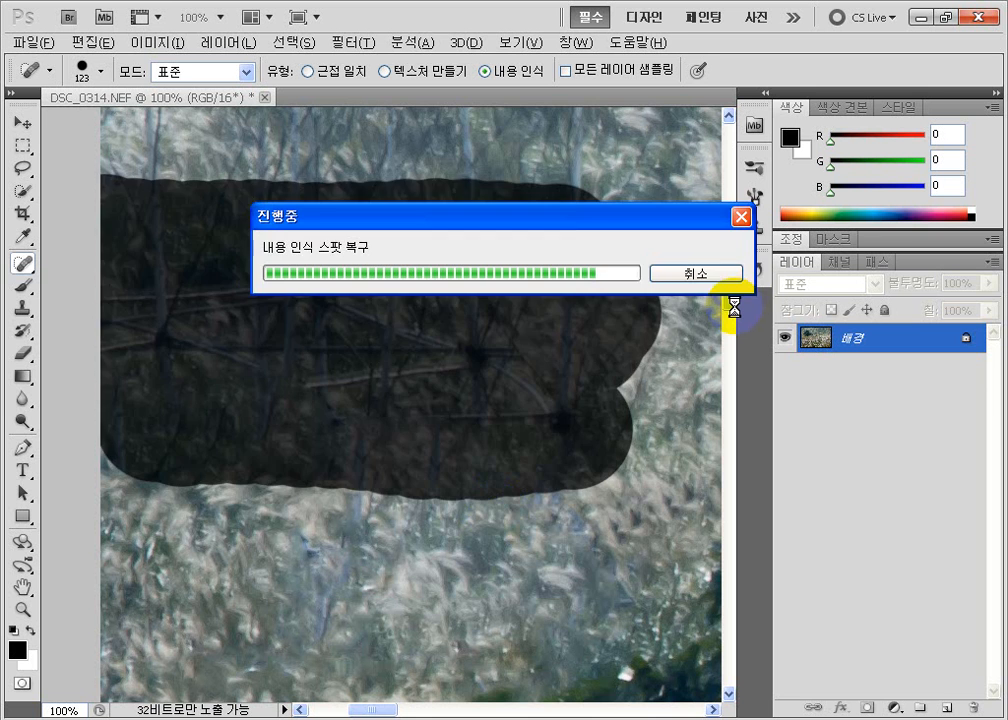
drag(733, 290, 731, 250)
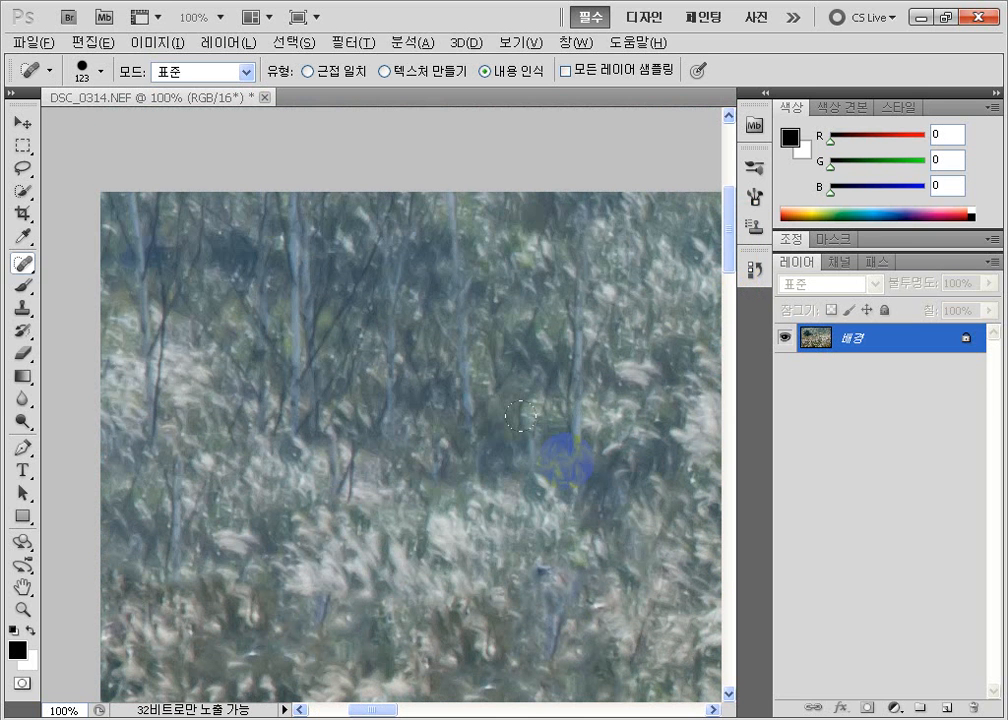
mouse_move(565, 455)
mouse_down()
mouse_move(141, 255)
mouse_move(477, 342)
mouse_move(138, 345)
mouse_up()
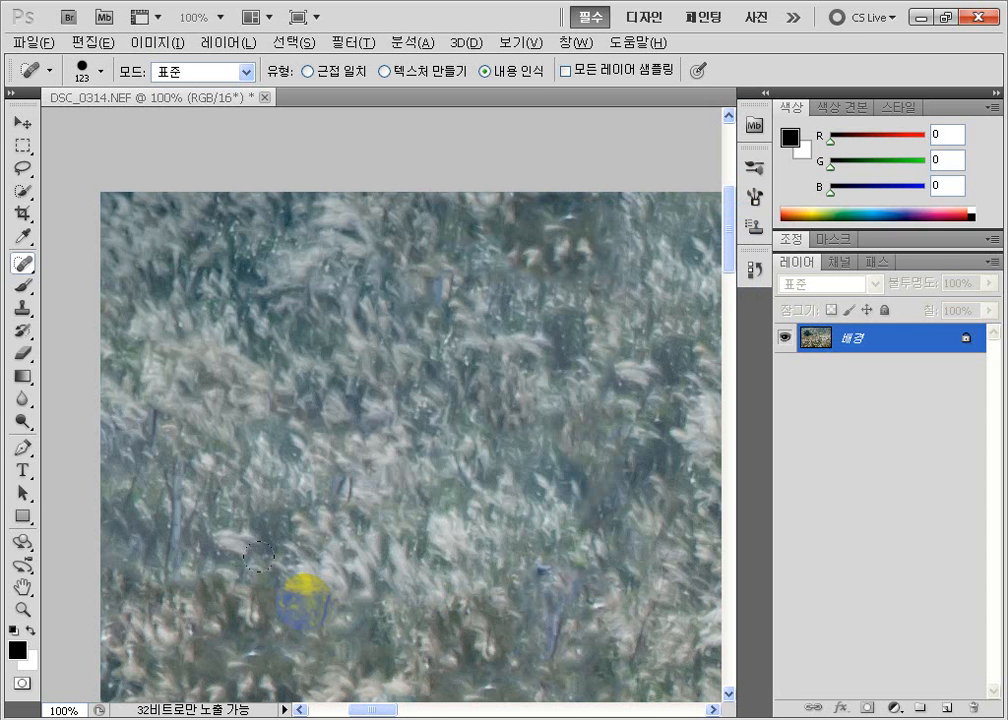
Step: Touch up the leftover pole traces and bluish streaks in the healed grass with the Spot Healing Brush
scroll(498, 563, down, 3)
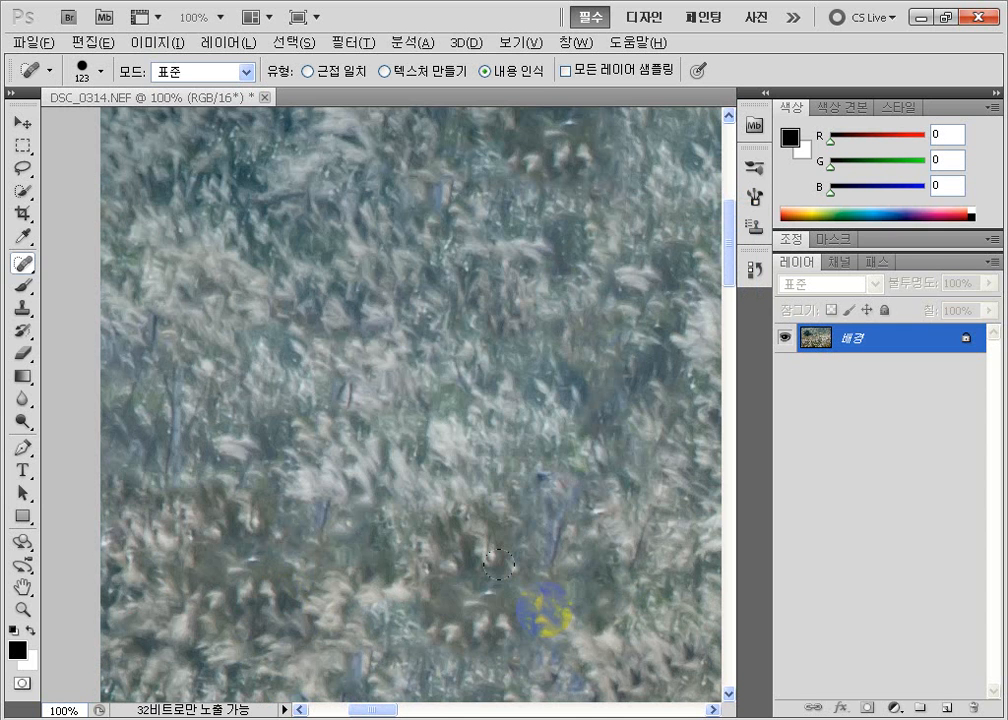
drag(498, 563, 388, 470)
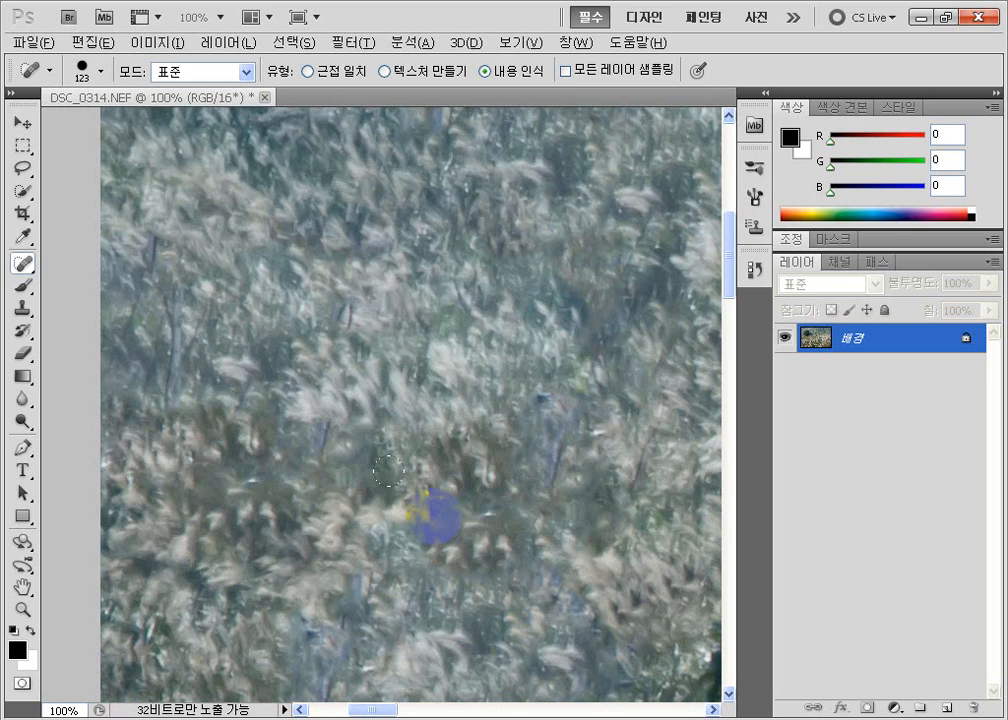
scroll(406, 566, down, 3)
scroll(406, 565, down, 1)
click(323, 566)
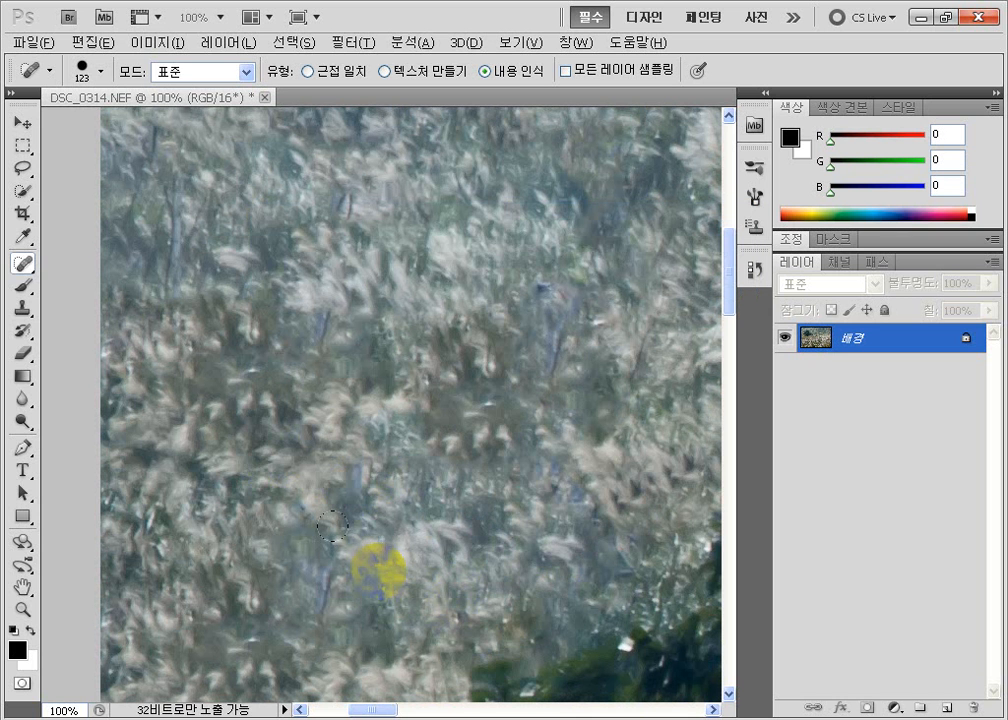
click(167, 233)
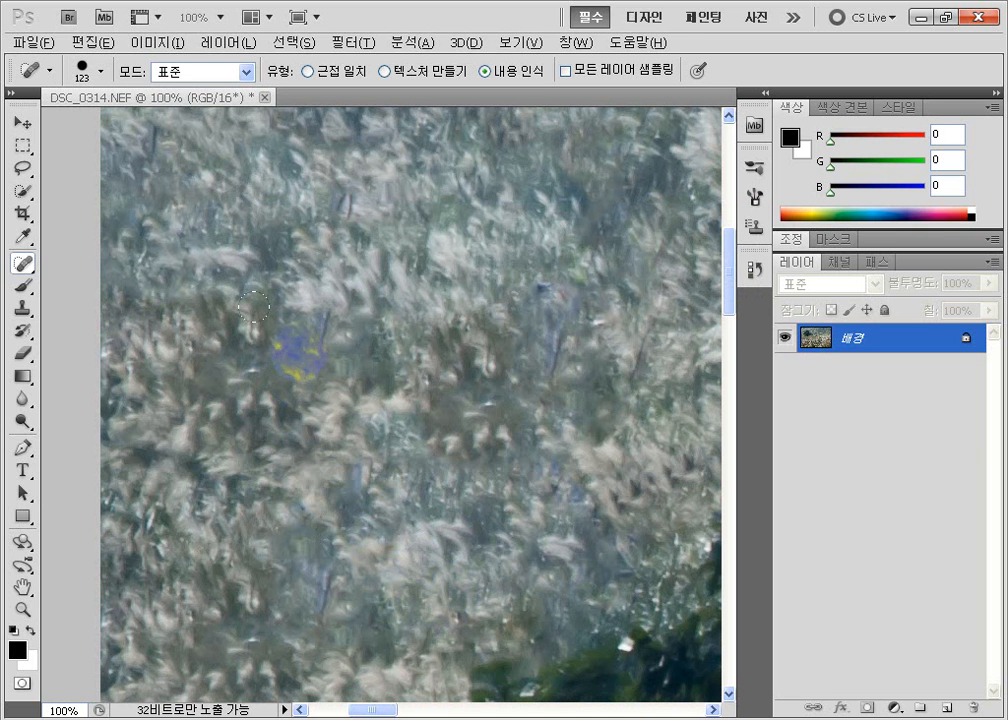
Step: Open HDR Toning for the whole photo and set the edge glow Strength to 1.19
click(22, 609)
right_click(437, 506)
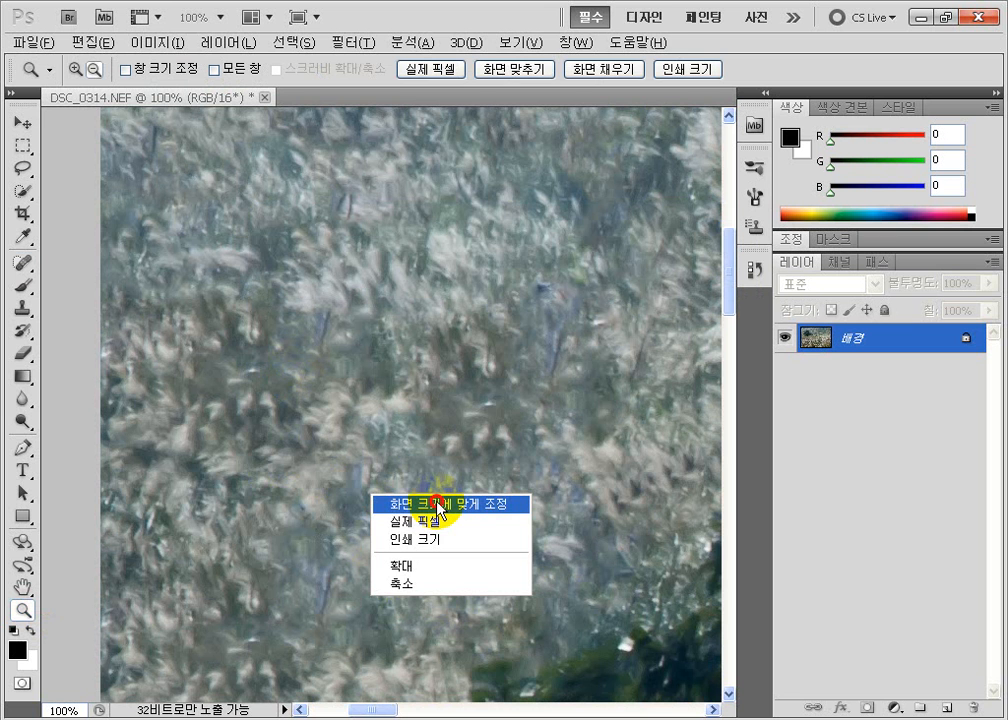
click(440, 505)
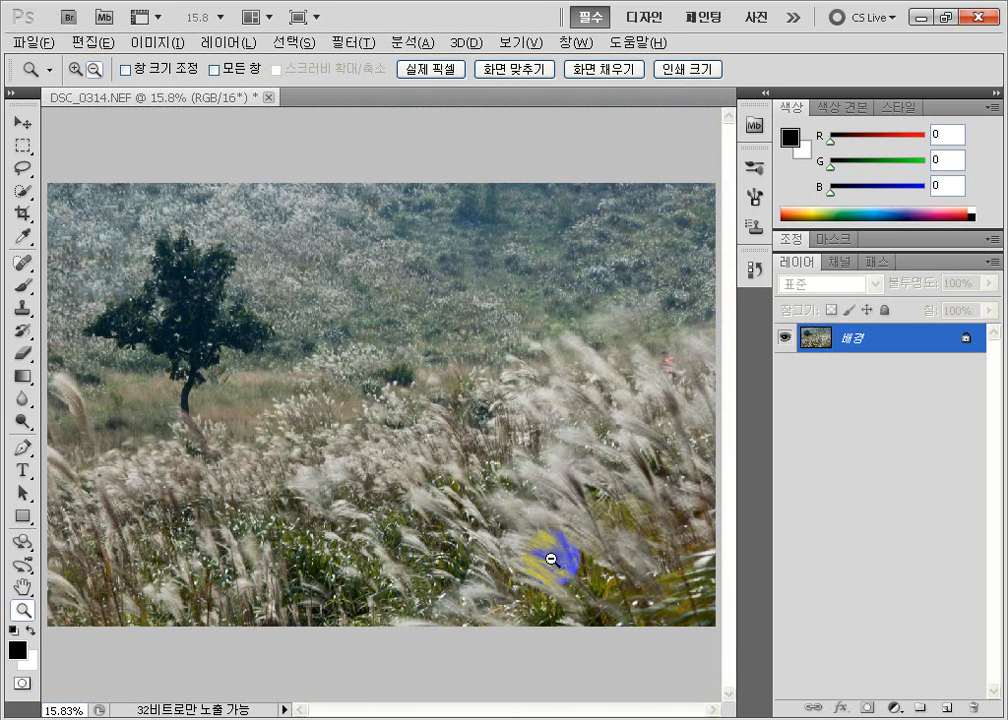
click(147, 42)
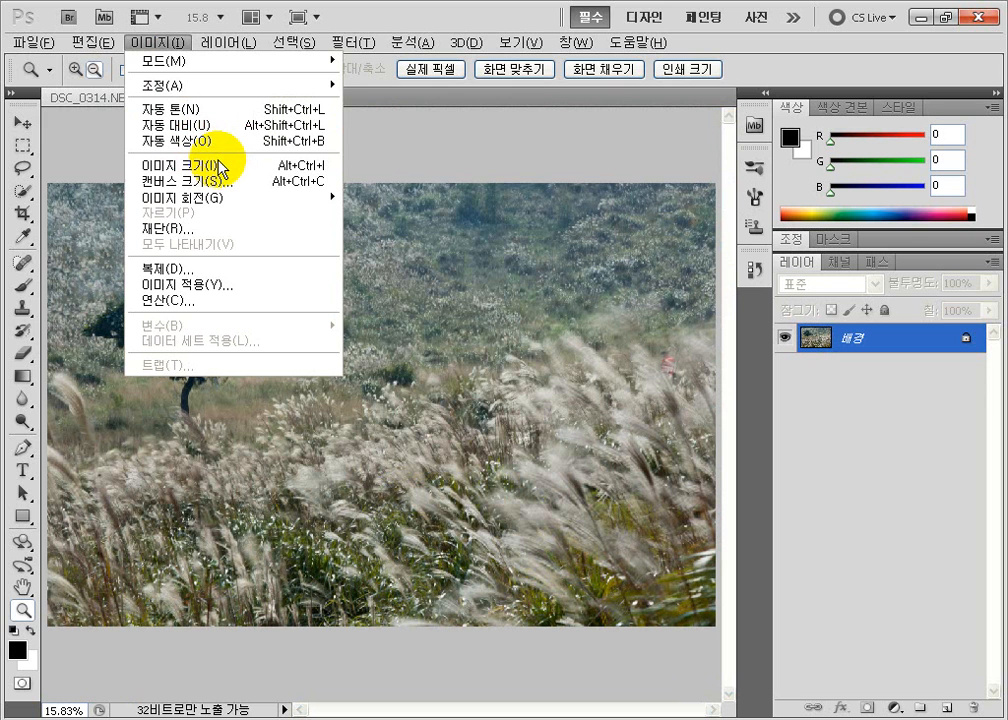
mouse_move(290, 85)
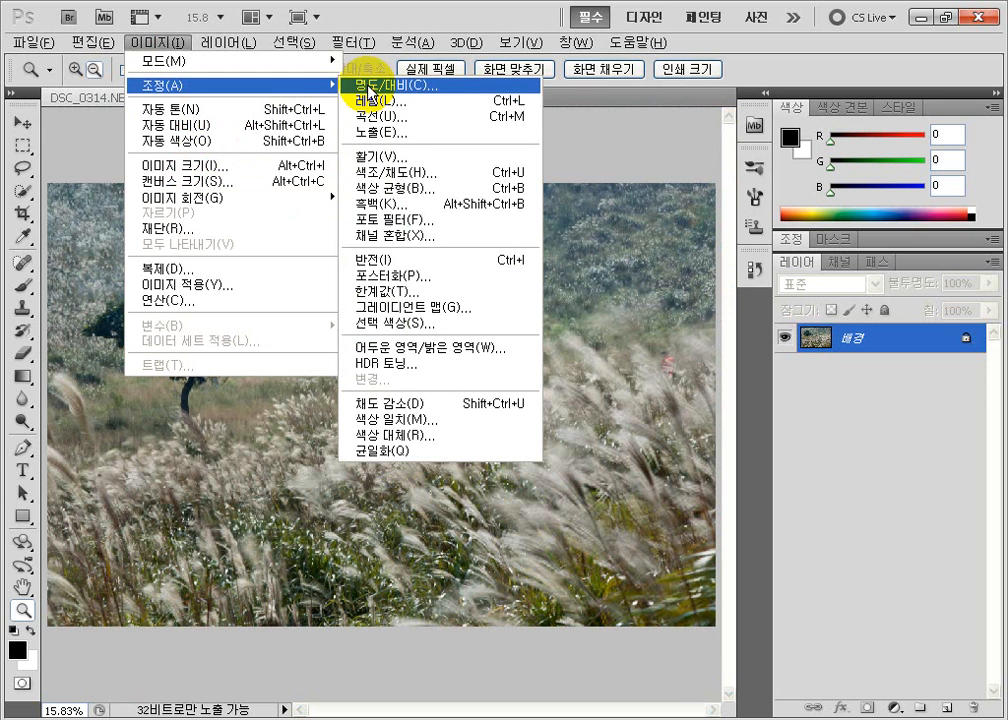
click(401, 366)
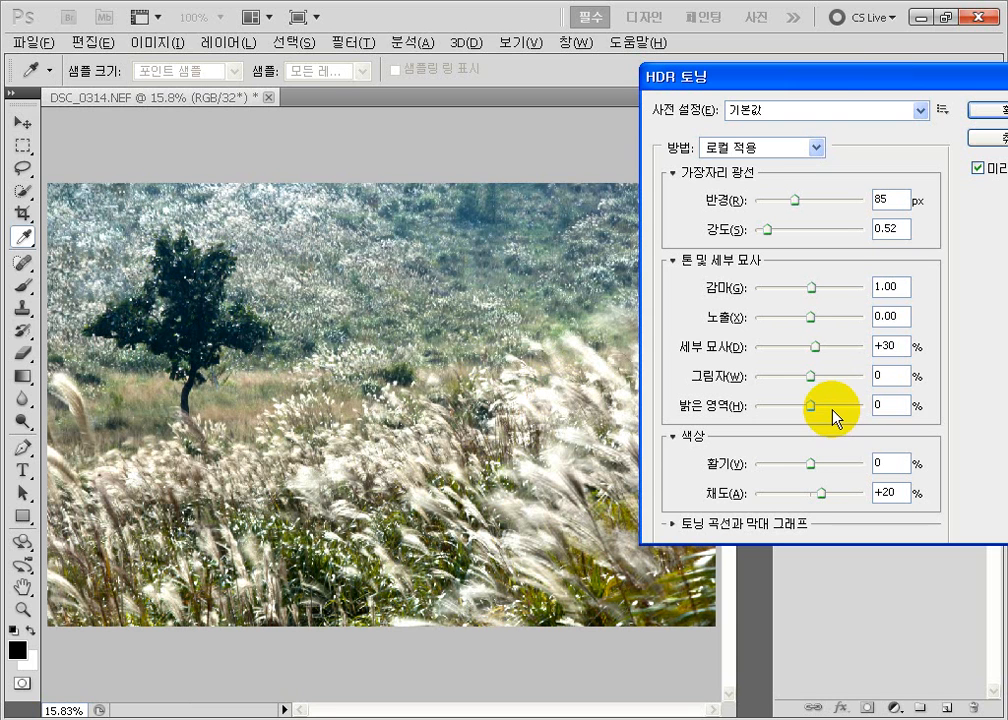
click(866, 84)
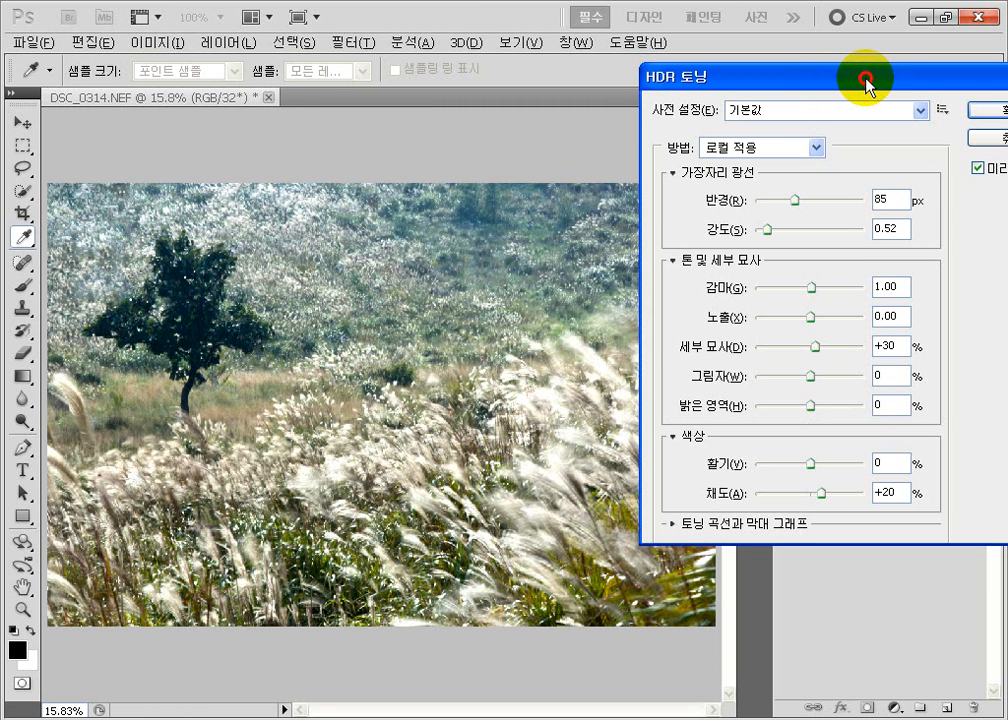
drag(866, 79, 899, 93)
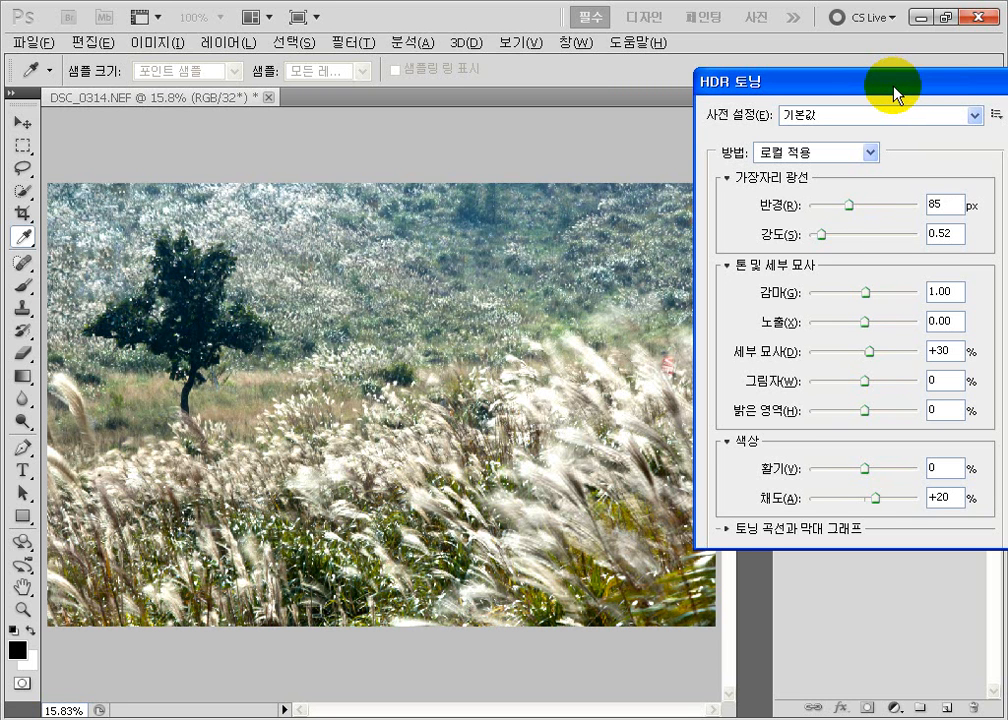
click(840, 235)
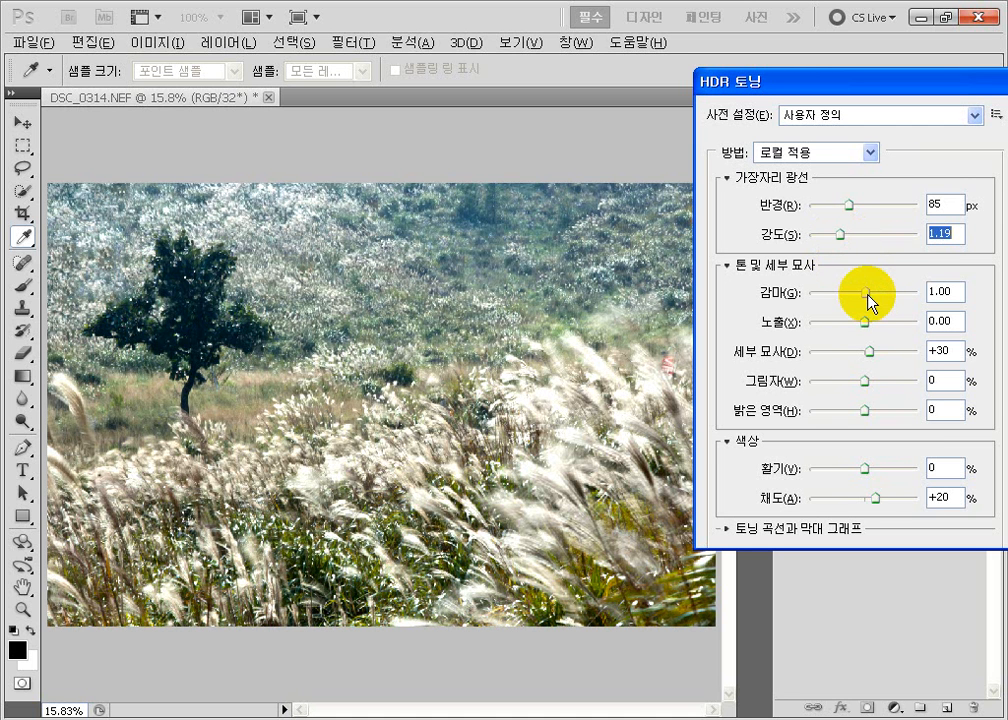
Step: Set the HDR Toning Gamma to 0.84 and Exposure to +0.41
mouse_move(867, 293)
mouse_down()
mouse_move(879, 302)
mouse_move(832, 294)
mouse_move(855, 306)
mouse_move(862, 295)
mouse_up()
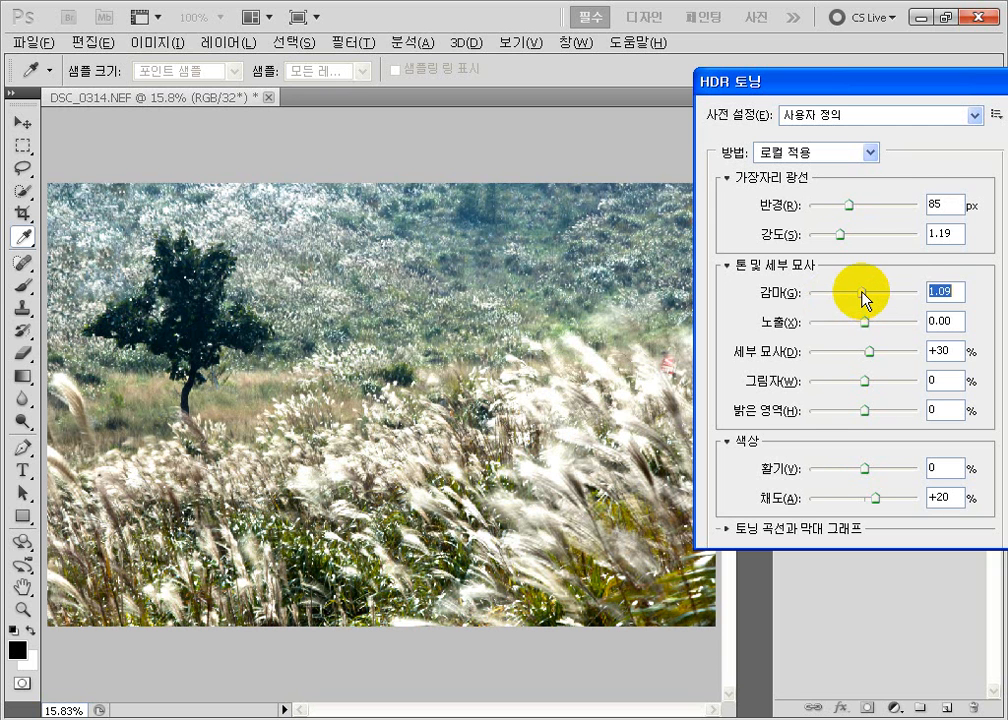
drag(862, 292, 871, 293)
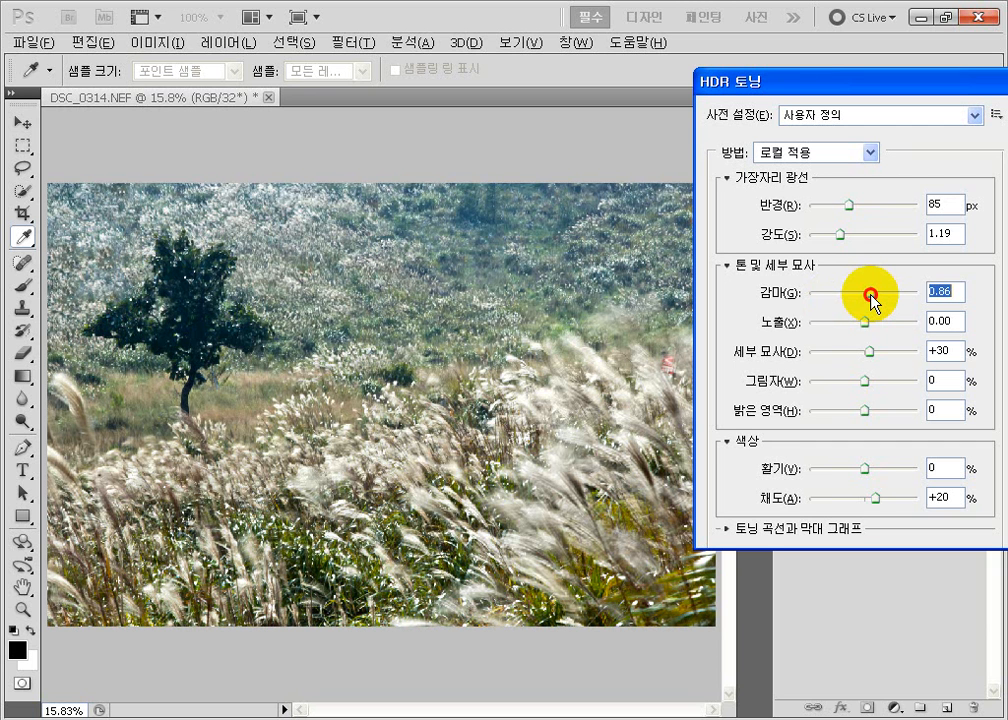
drag(873, 297, 893, 302)
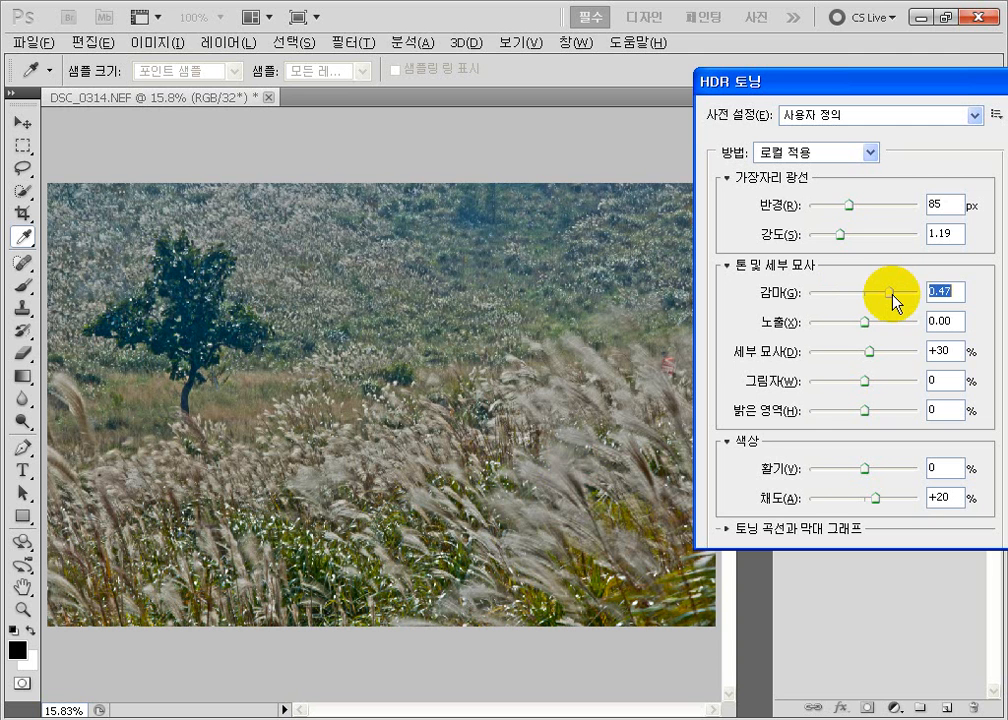
drag(890, 291, 879, 297)
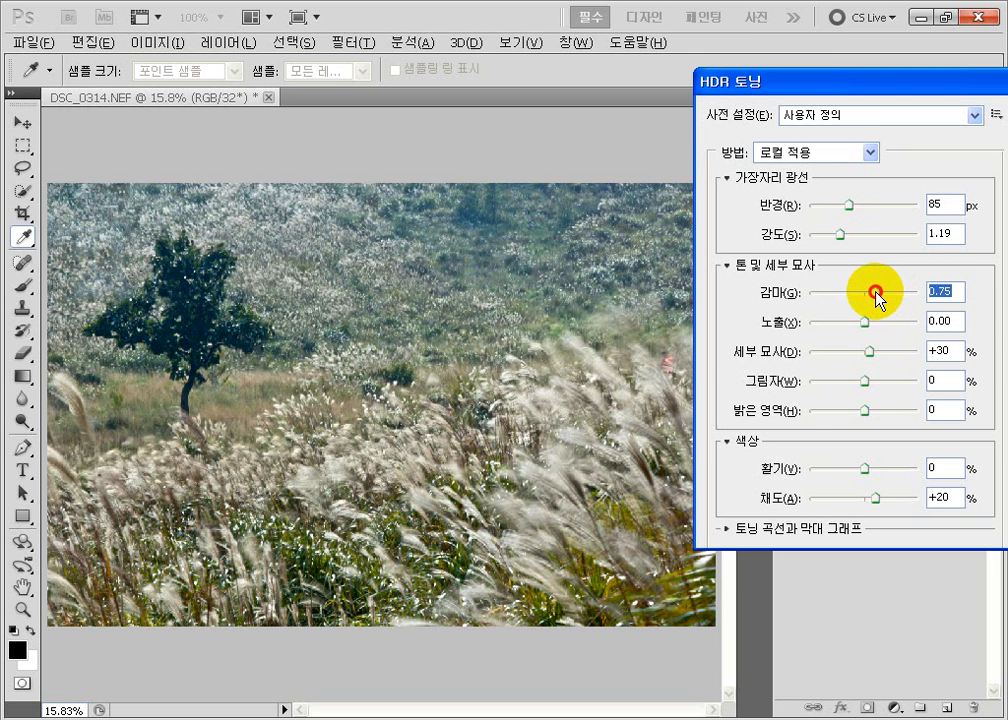
drag(876, 297, 877, 299)
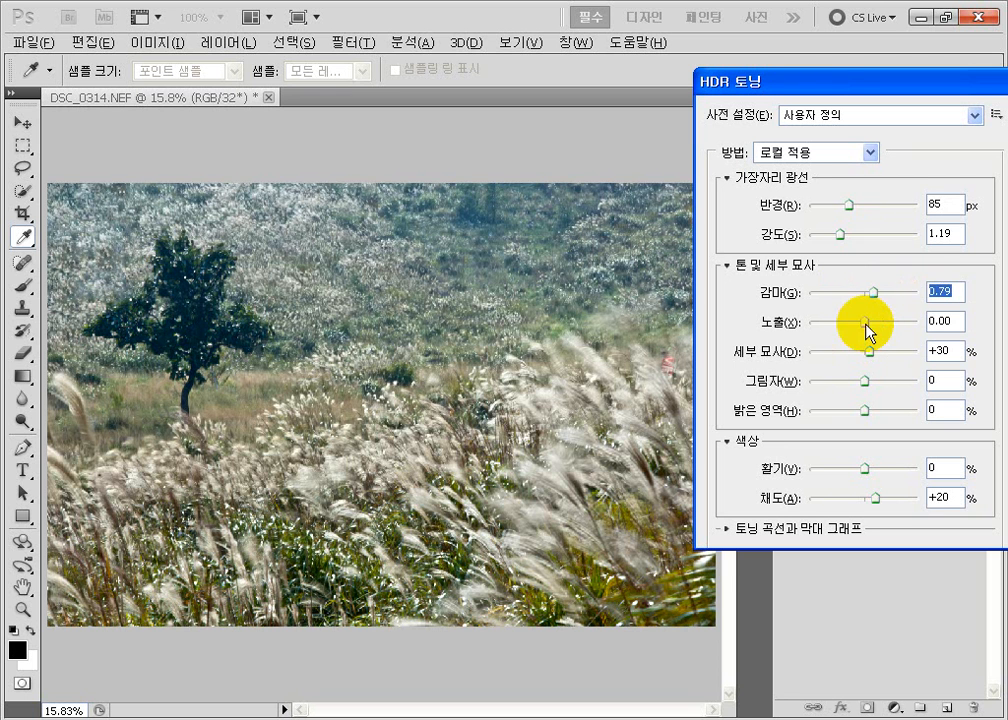
drag(866, 322, 870, 323)
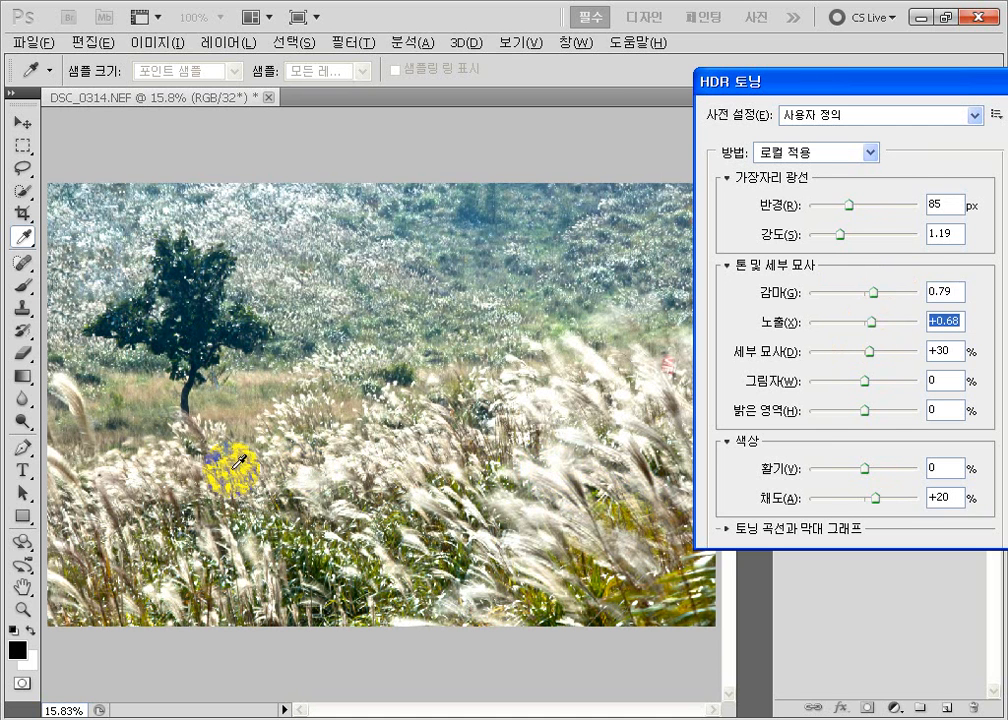
click(874, 293)
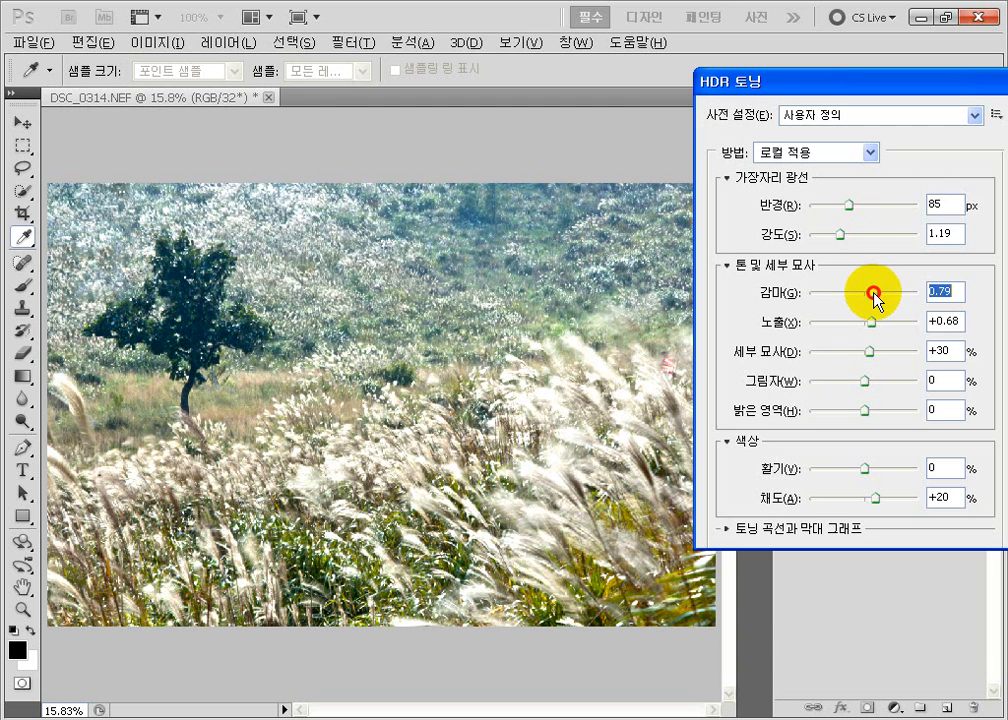
drag(874, 293, 873, 296)
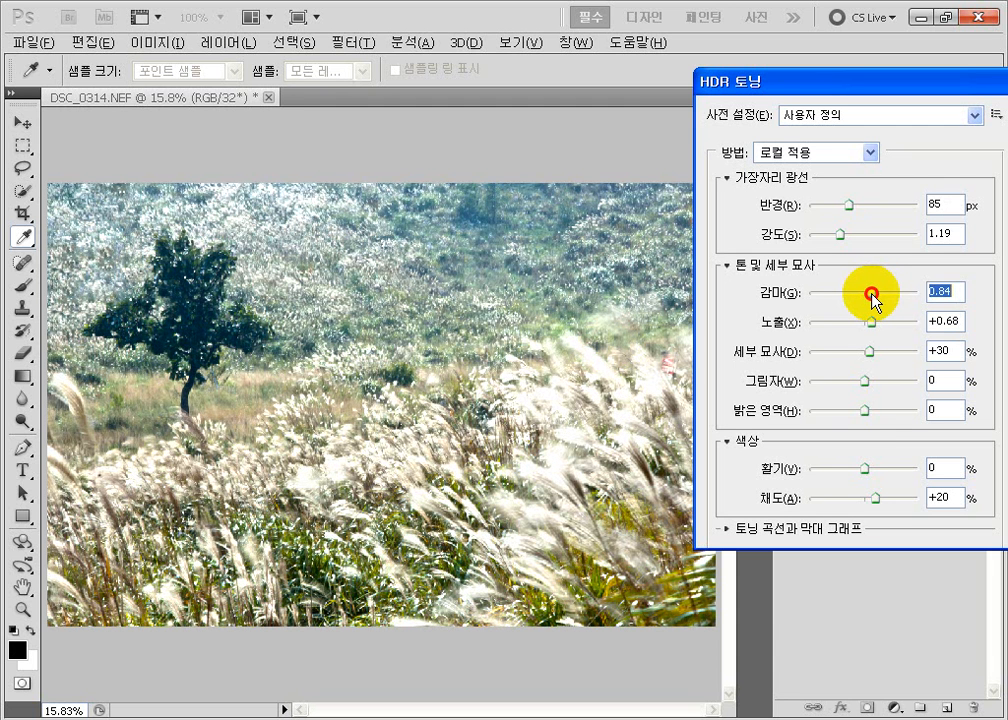
click(872, 324)
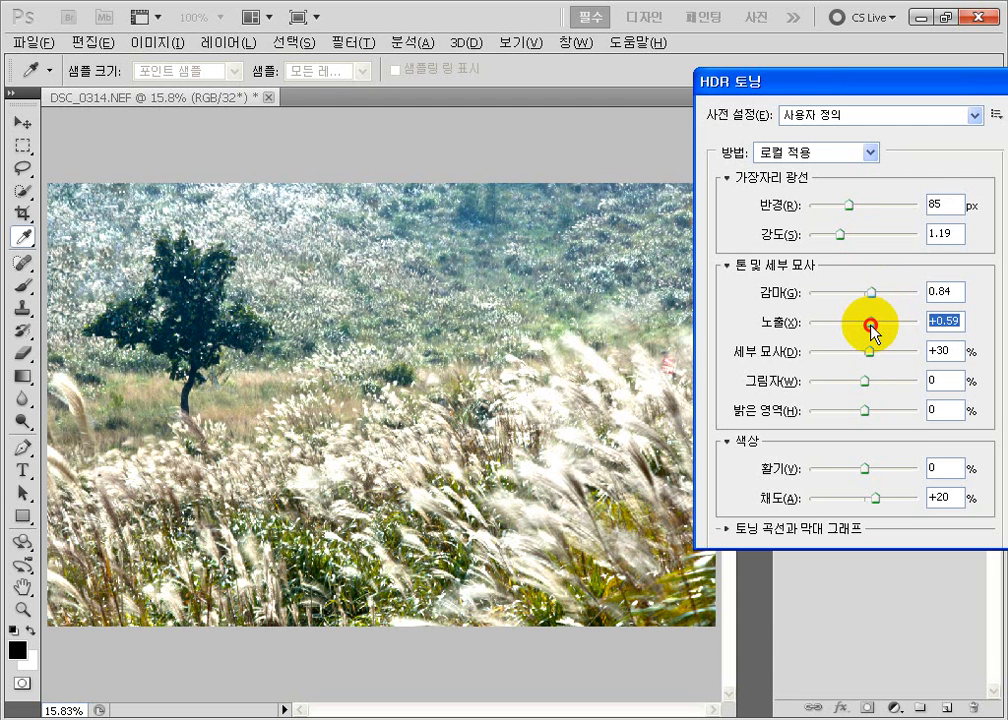
drag(871, 325, 869, 327)
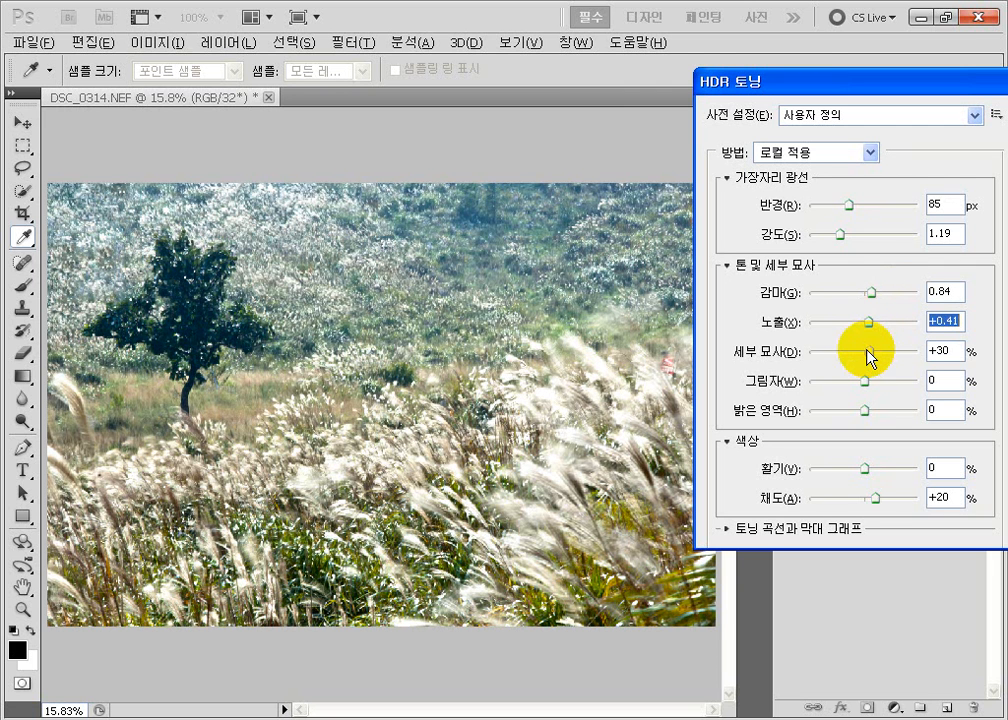
Step: Set the HDR Toning Detail to +62% and Shadow to +100%
mouse_move(868, 351)
mouse_down()
mouse_move(877, 352)
mouse_move(874, 368)
mouse_up()
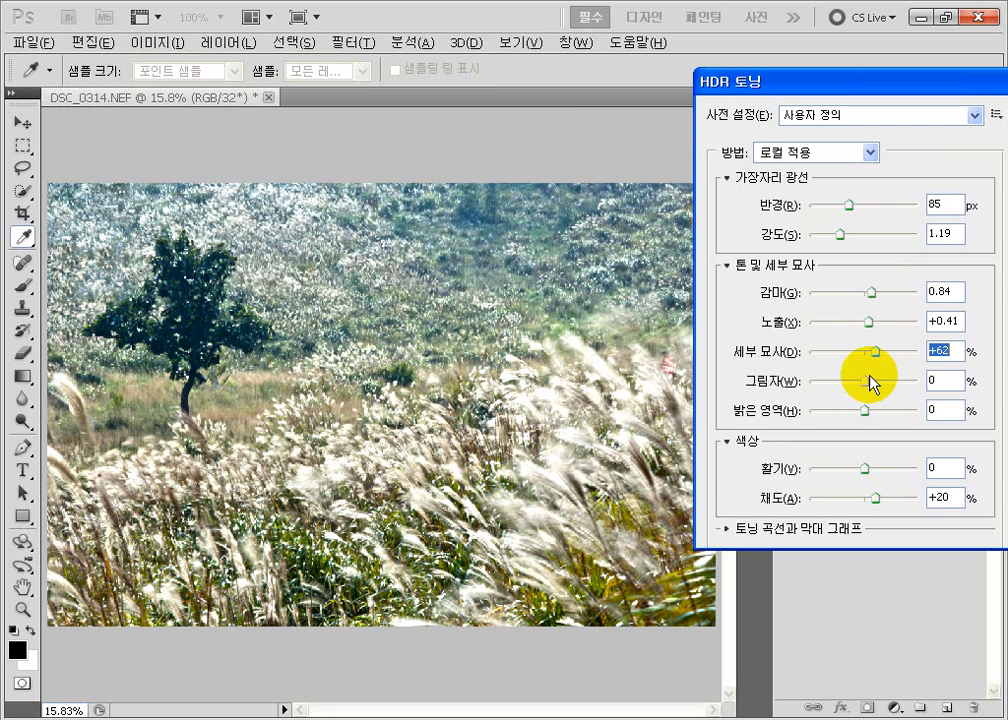
drag(875, 383, 925, 390)
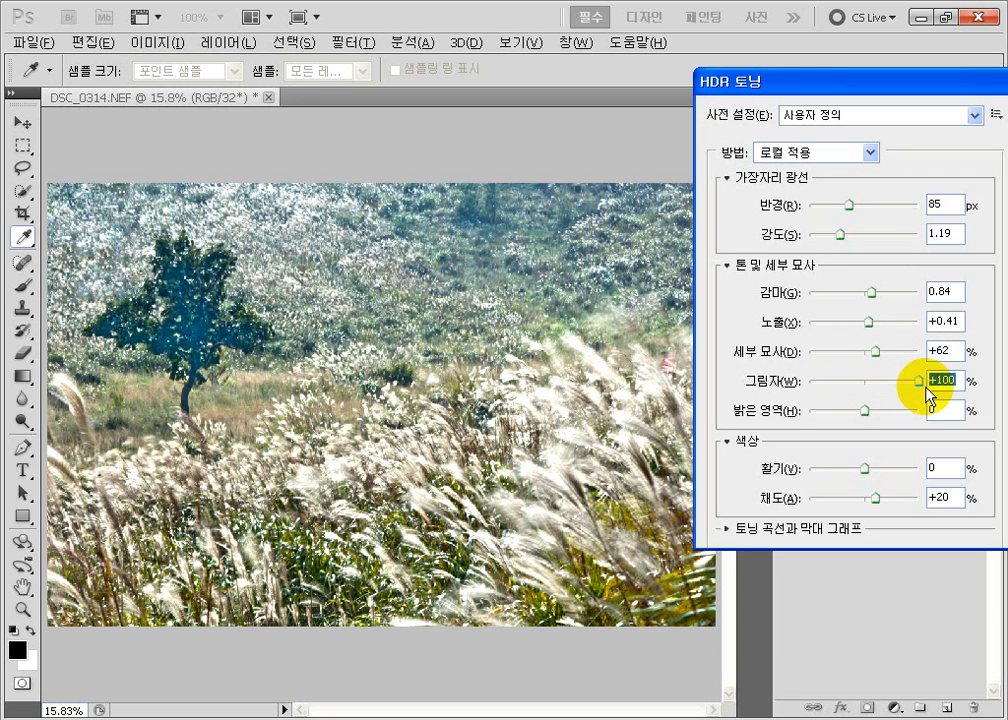
Step: Set the HDR Toning Shadow to -50% and Highlight to +5%
drag(921, 384, 797, 383)
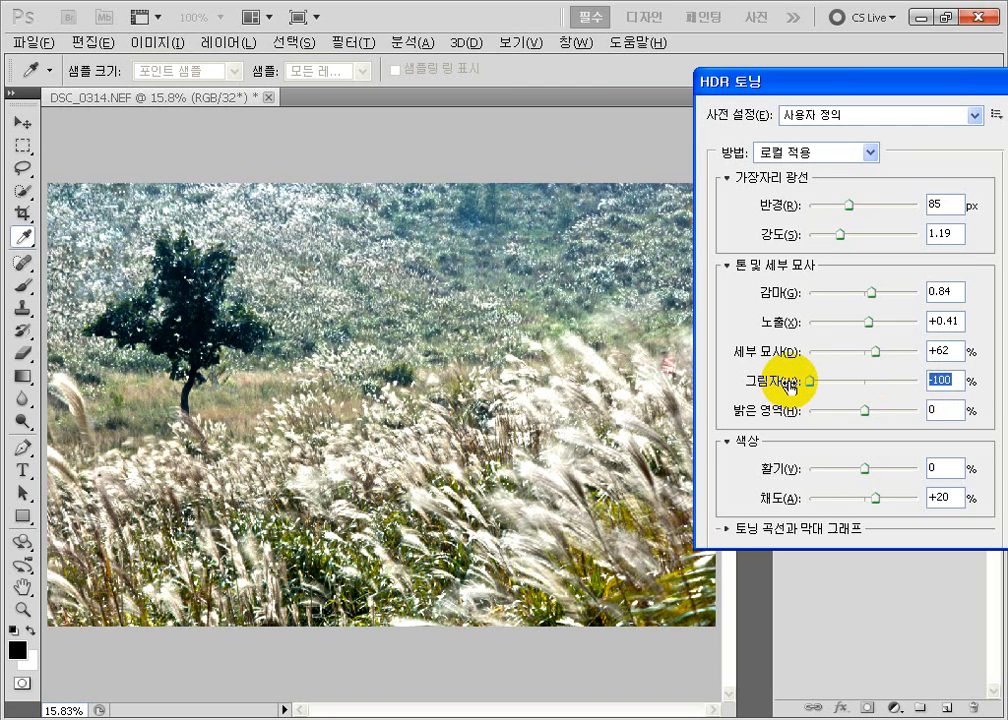
drag(790, 385, 836, 384)
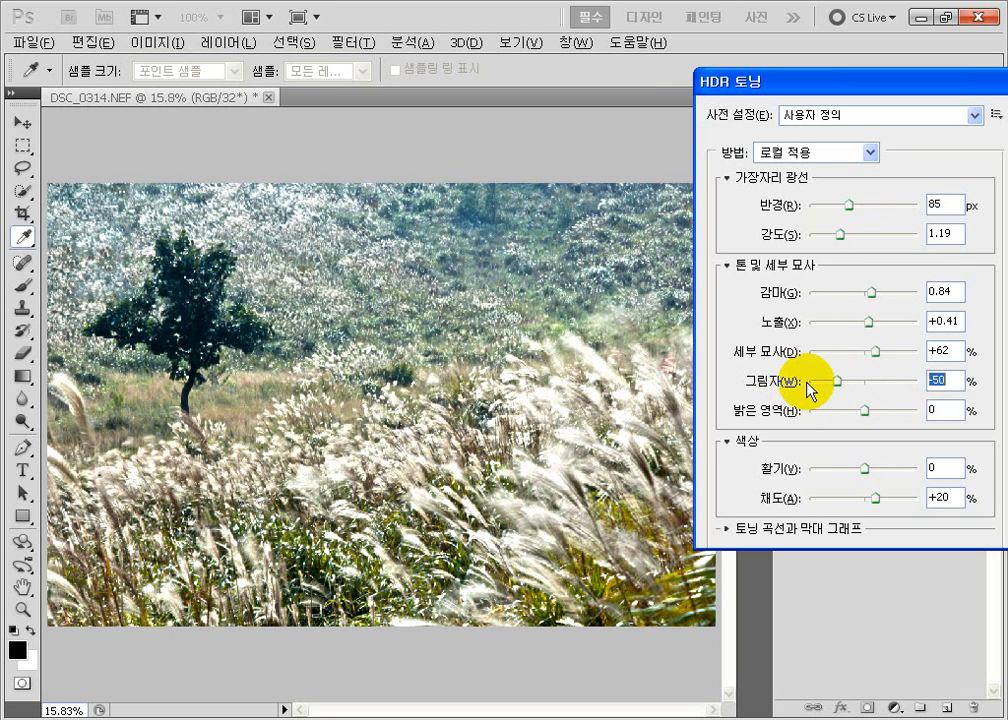
drag(867, 413, 862, 416)
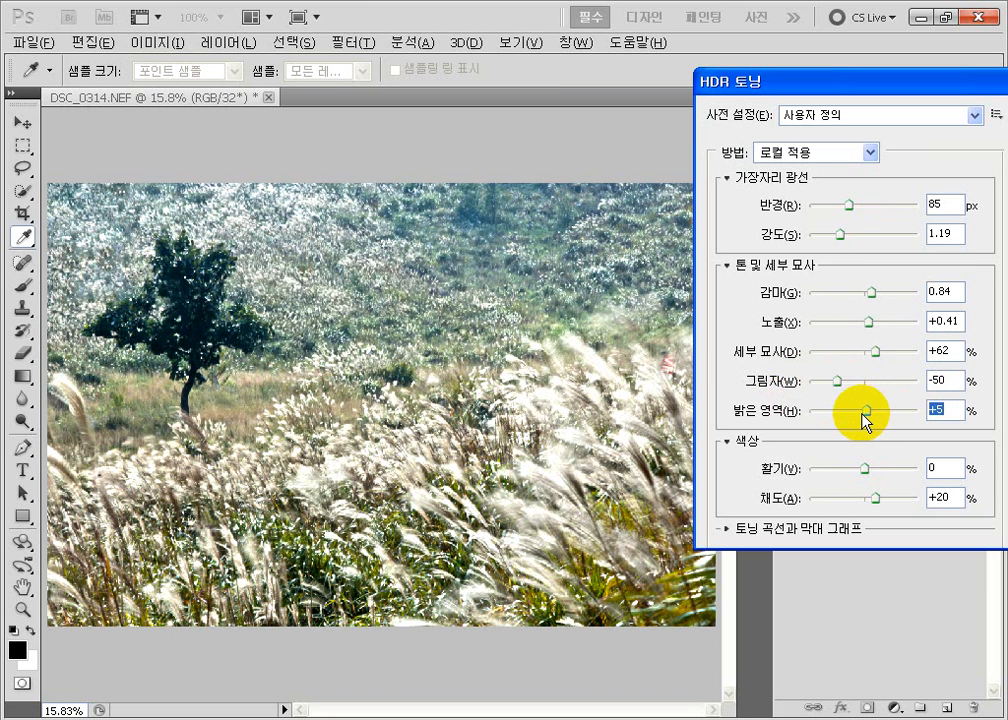
Step: Set the HDR Toning Vibrance to +21% and the edge glow Strength to 1.36, and apply the toning
drag(864, 469, 876, 470)
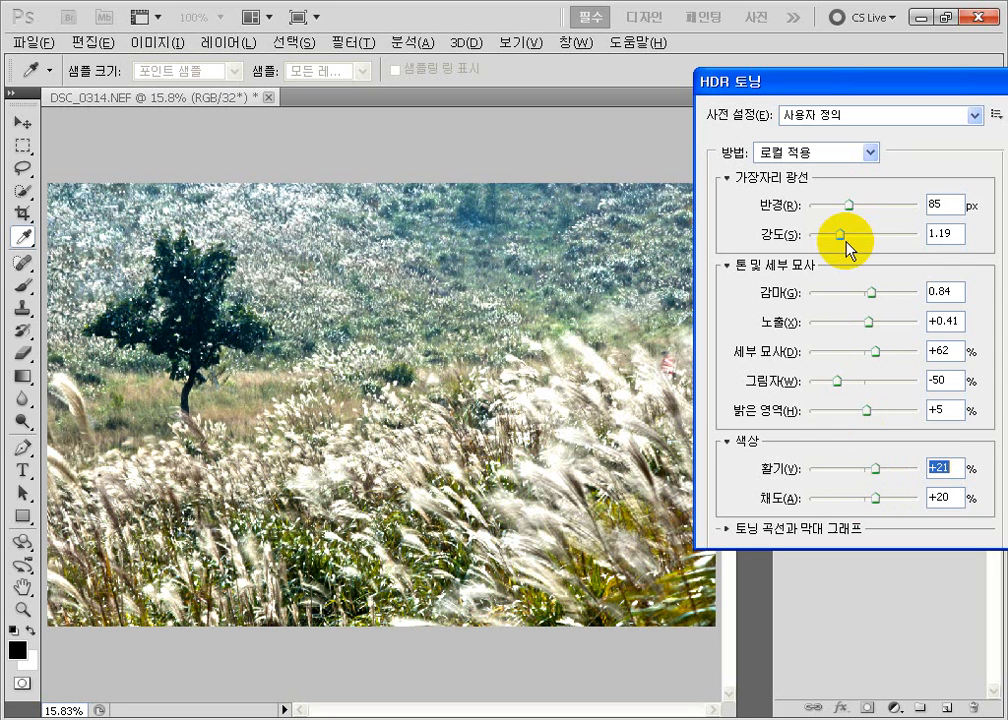
drag(846, 241, 866, 242)
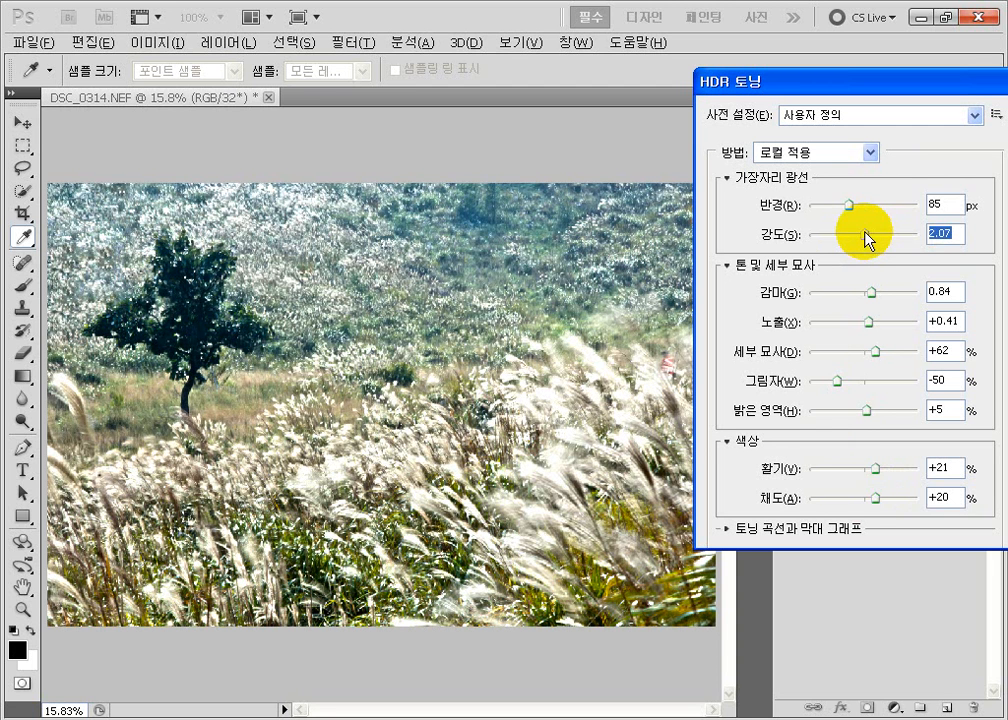
drag(866, 240, 844, 240)
drag(871, 86, 759, 51)
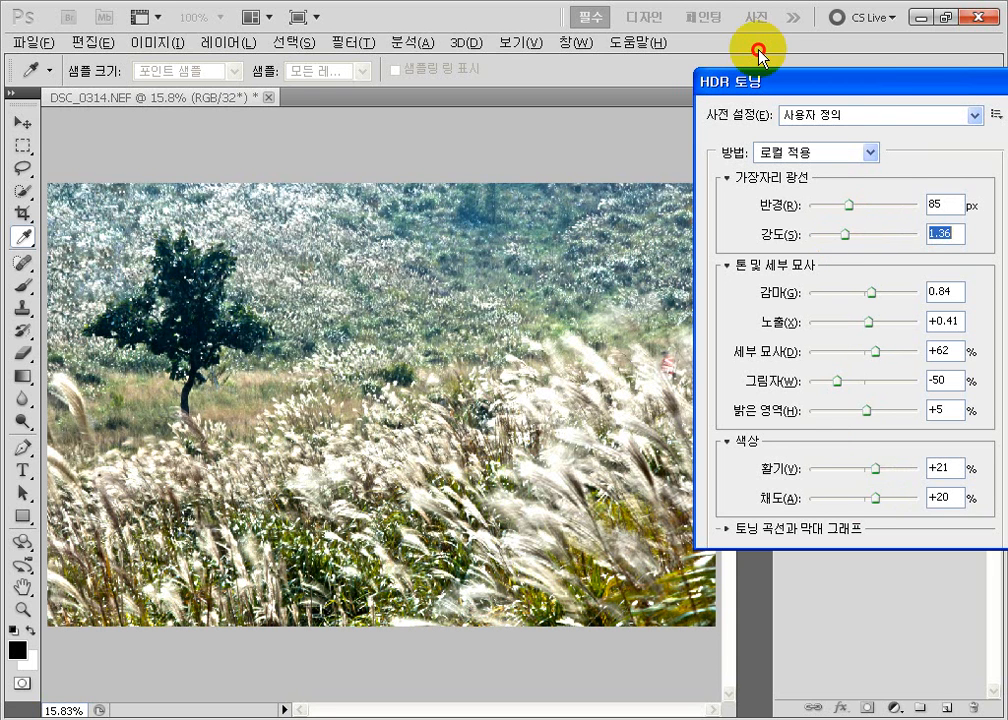
click(944, 82)
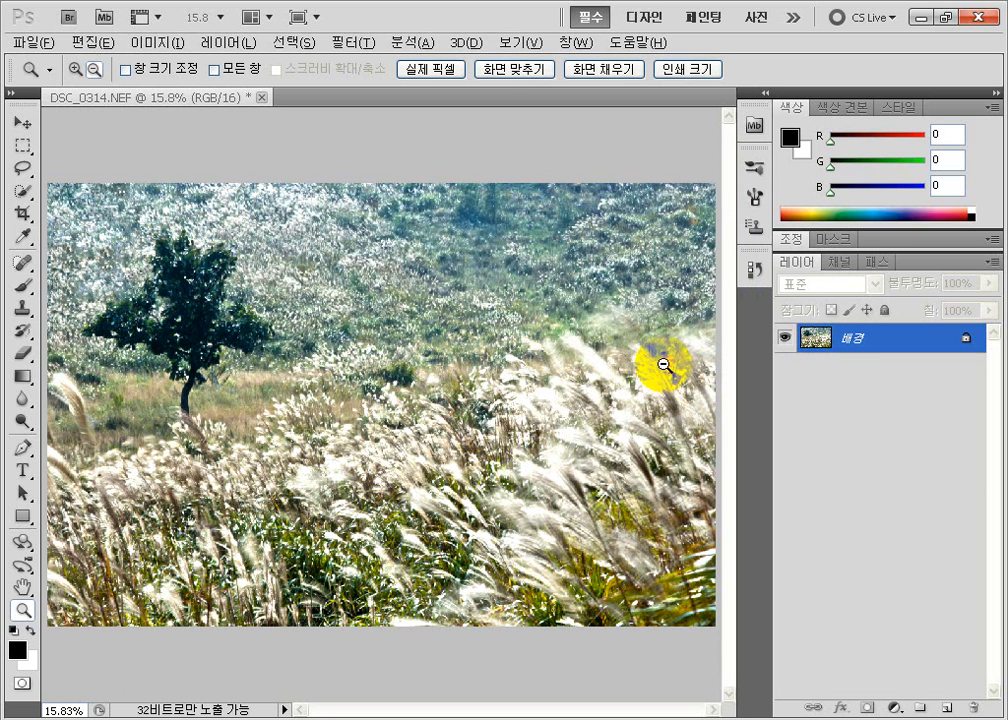
Step: Add a Levels adjustment layer with the RGB midtone value set to 0.94
click(896, 708)
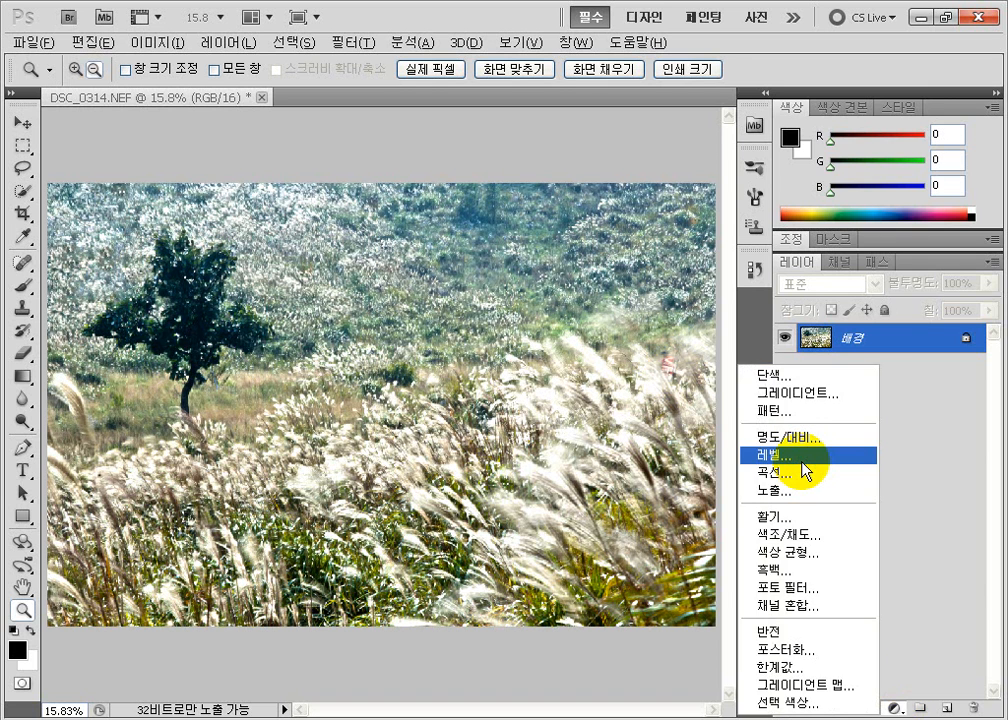
click(806, 468)
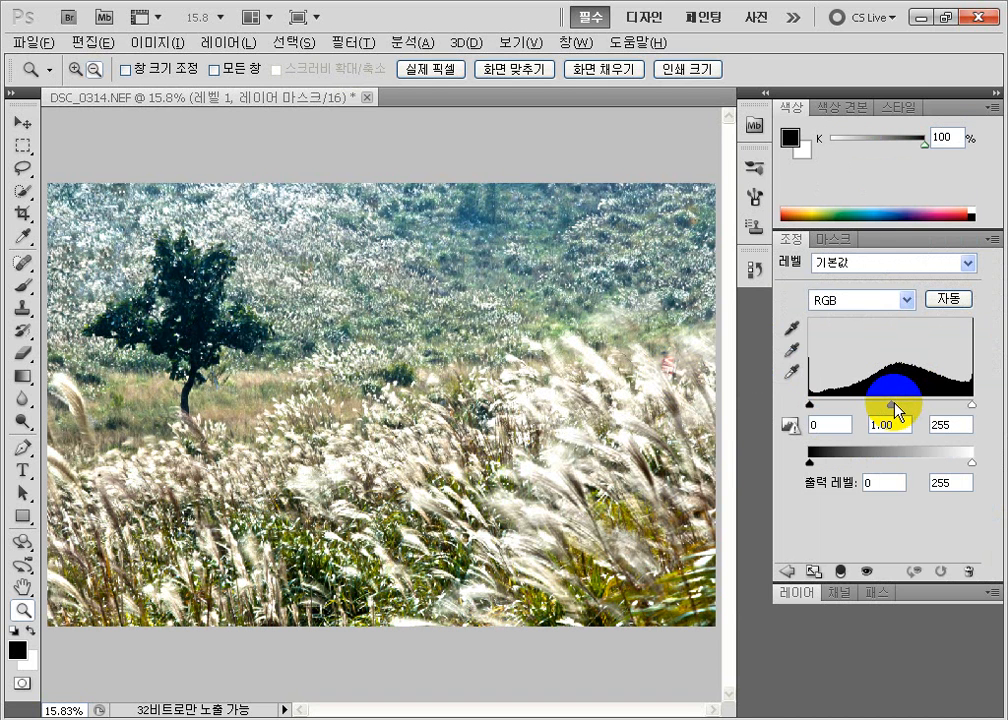
drag(898, 410, 901, 409)
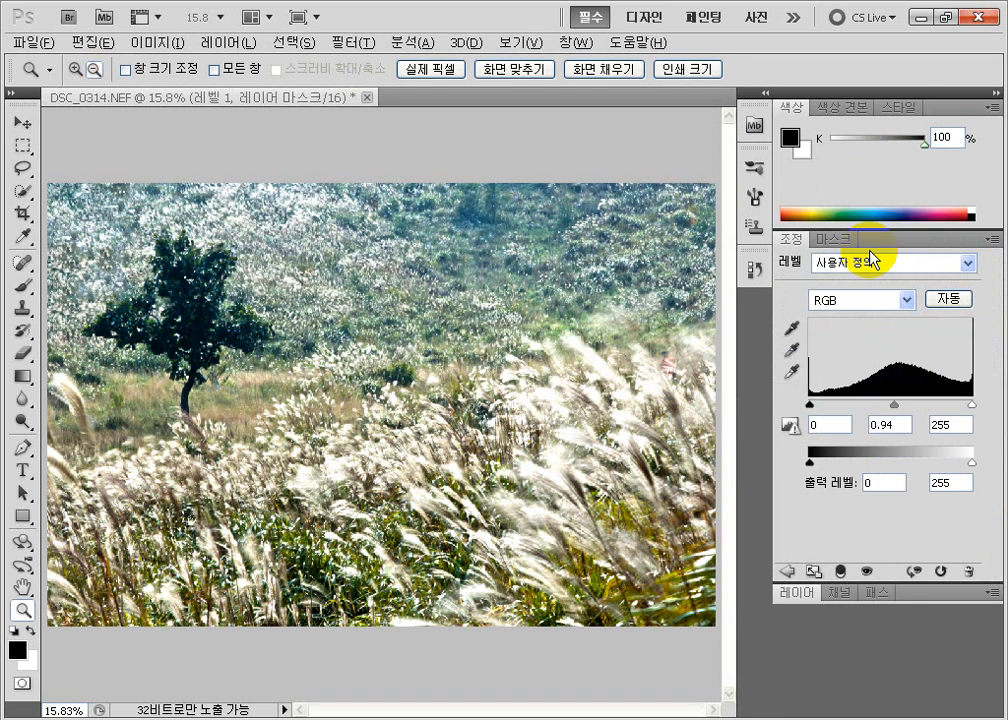
Step: Add a Curves adjustment layer with RGB points at input 69, output 61 and input 130, output 127
click(925, 593)
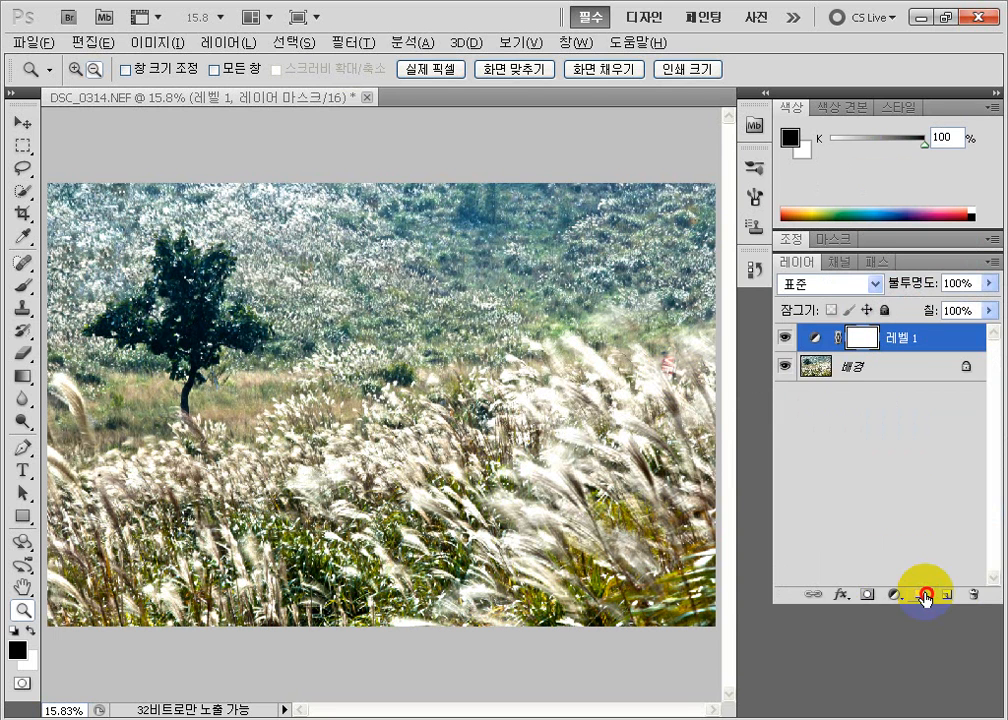
click(893, 593)
click(776, 362)
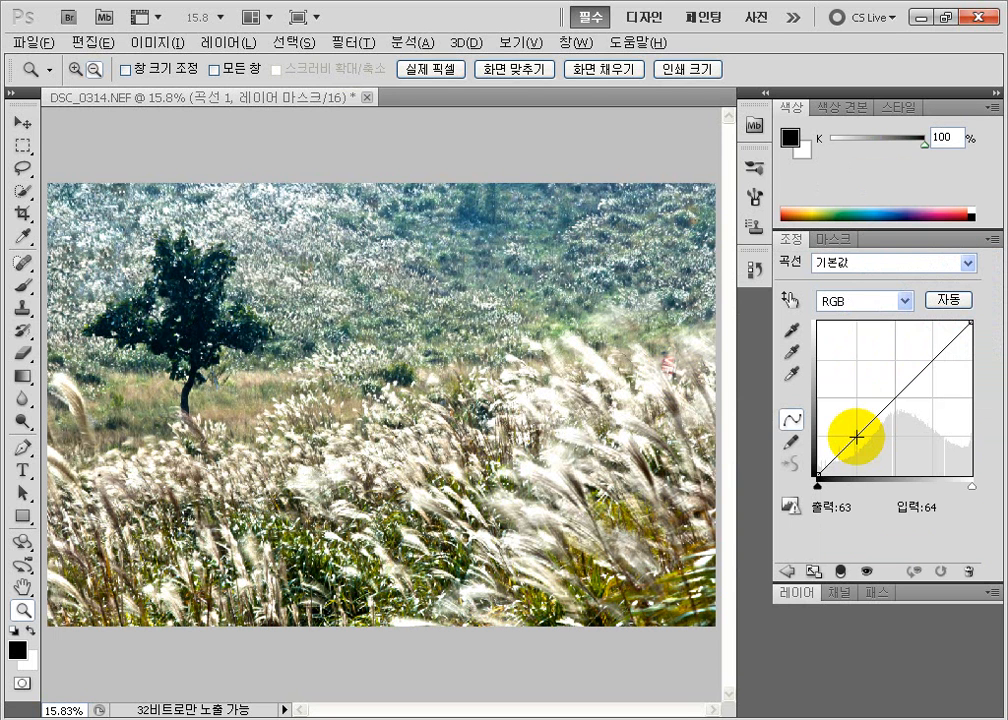
click(858, 437)
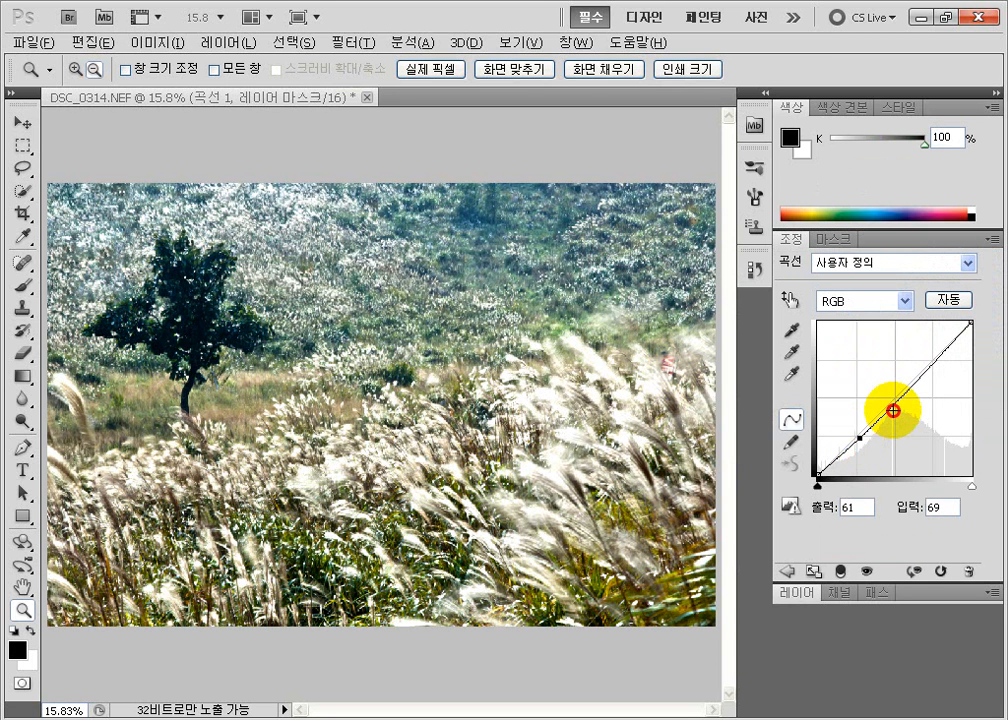
click(897, 398)
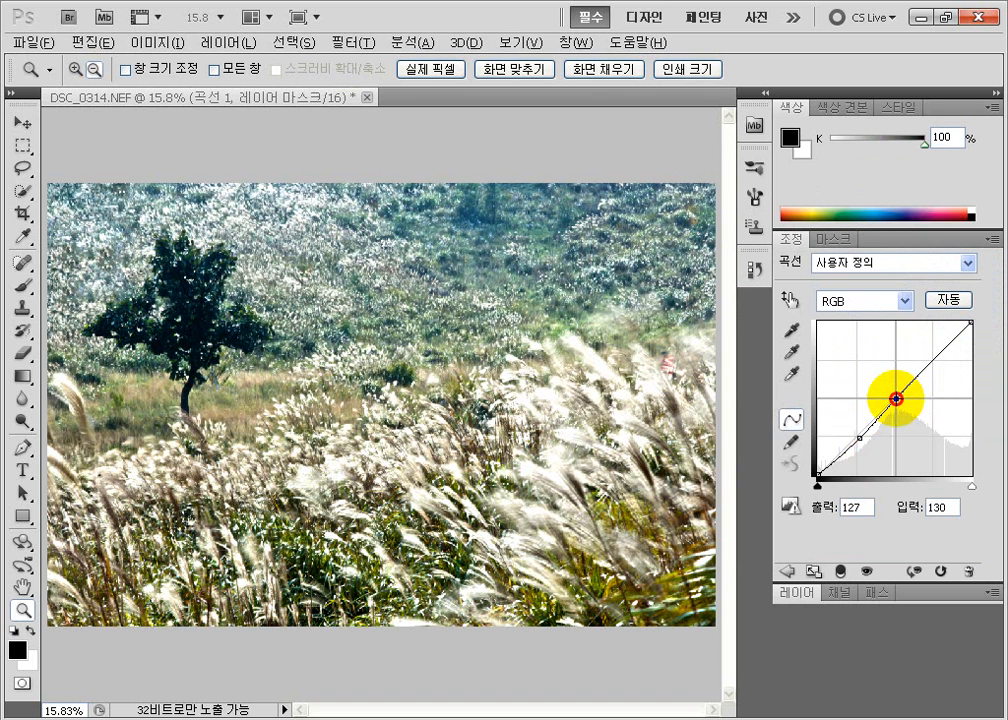
Step: Add a Selective Color adjustment layer and set Cyan to -43% for the Reds
double_click(935, 600)
click(899, 602)
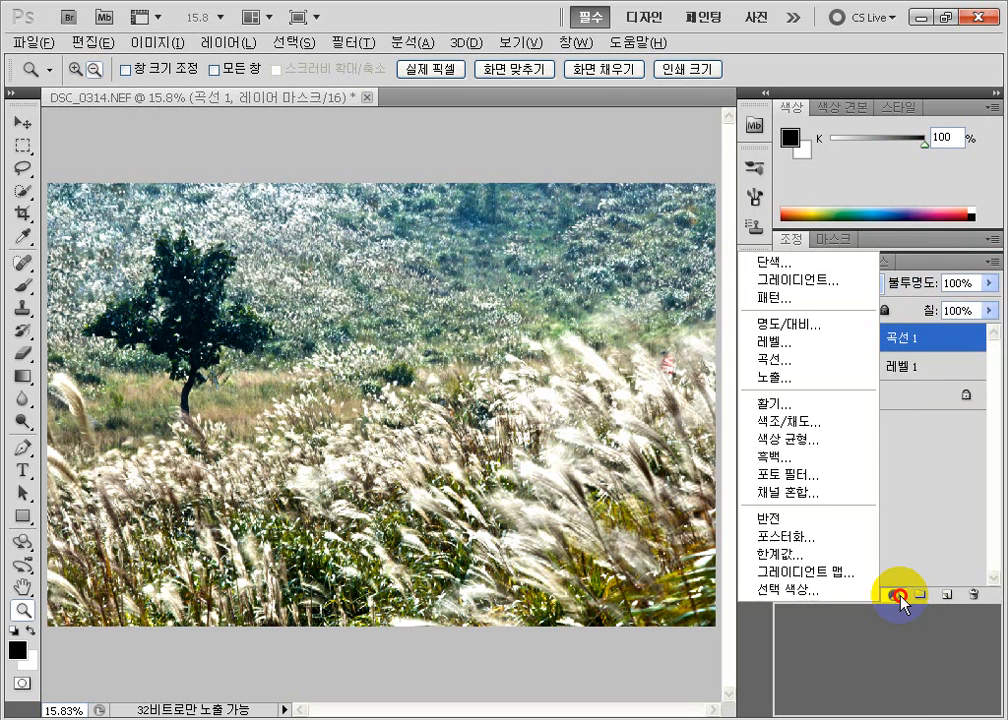
click(845, 590)
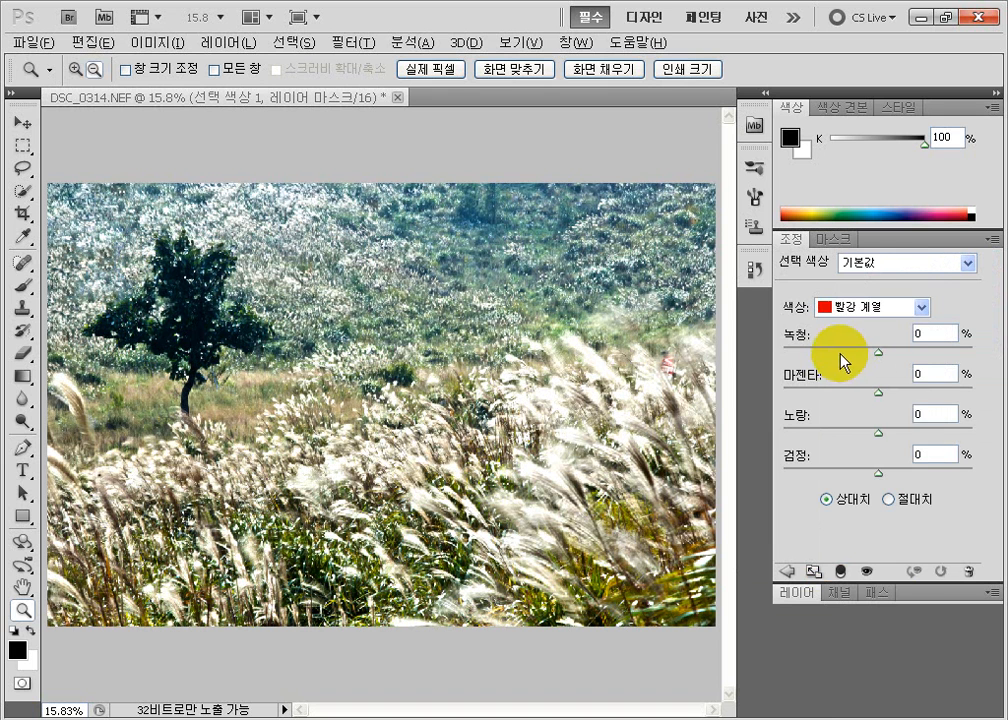
click(837, 350)
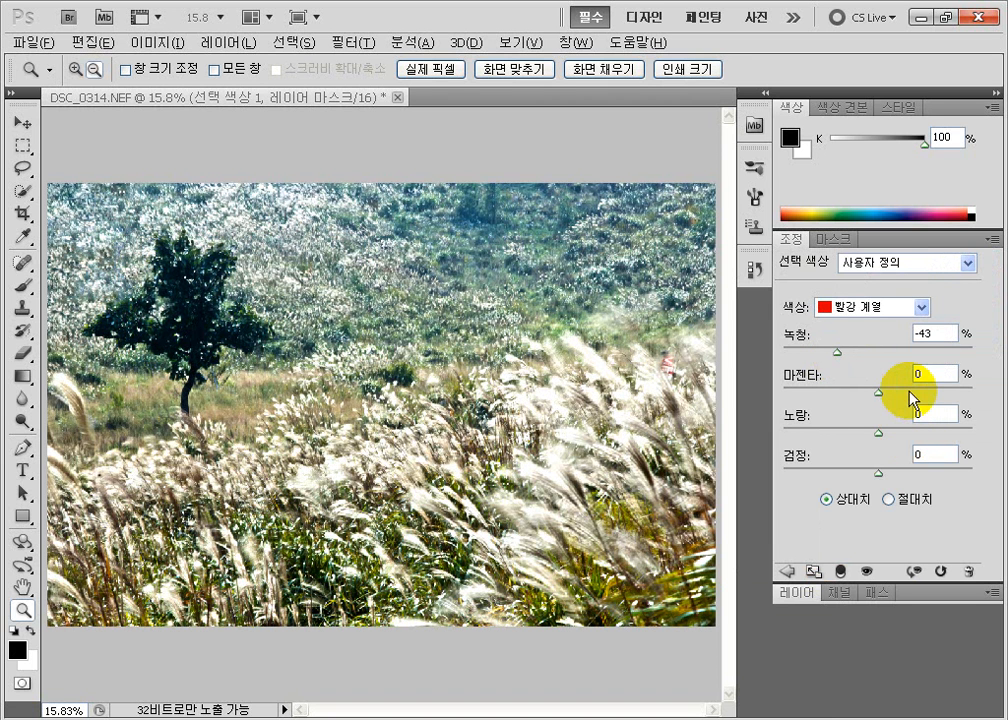
Step: For the Selective Color Yellows, set Cyan to -12% and raise Yellow to slightly below +38%
click(880, 307)
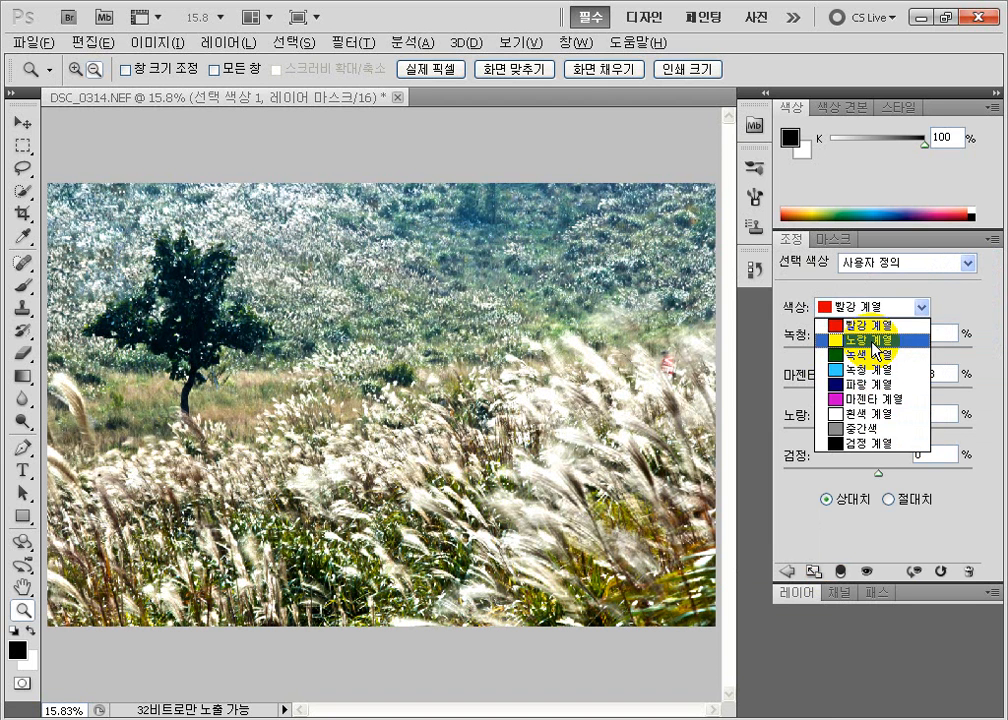
click(876, 341)
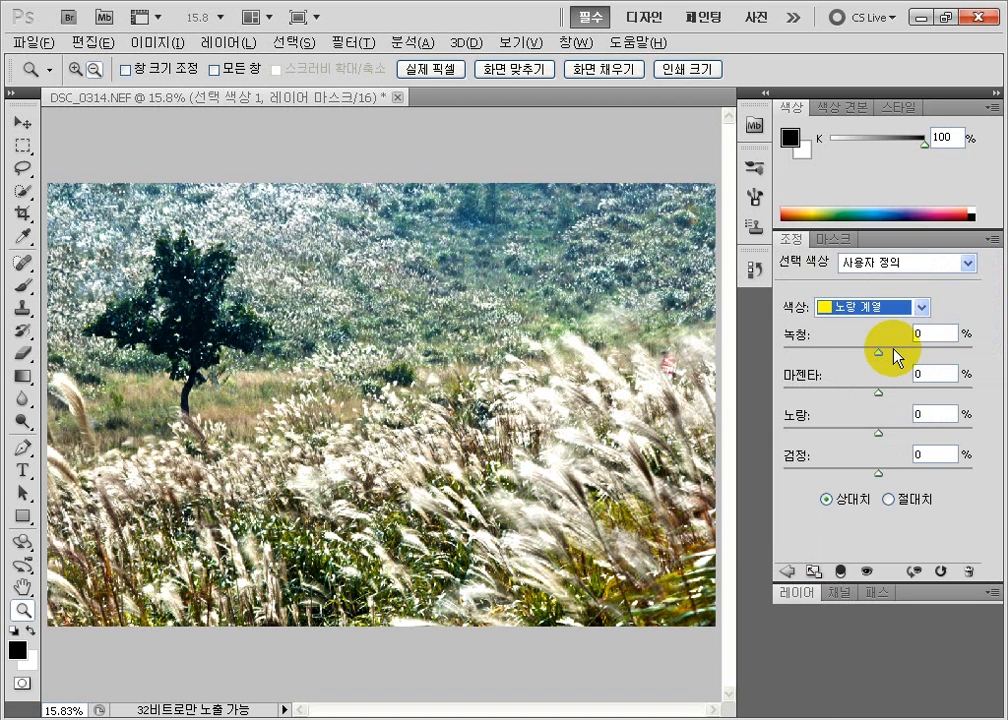
drag(894, 349, 899, 352)
drag(878, 432, 914, 433)
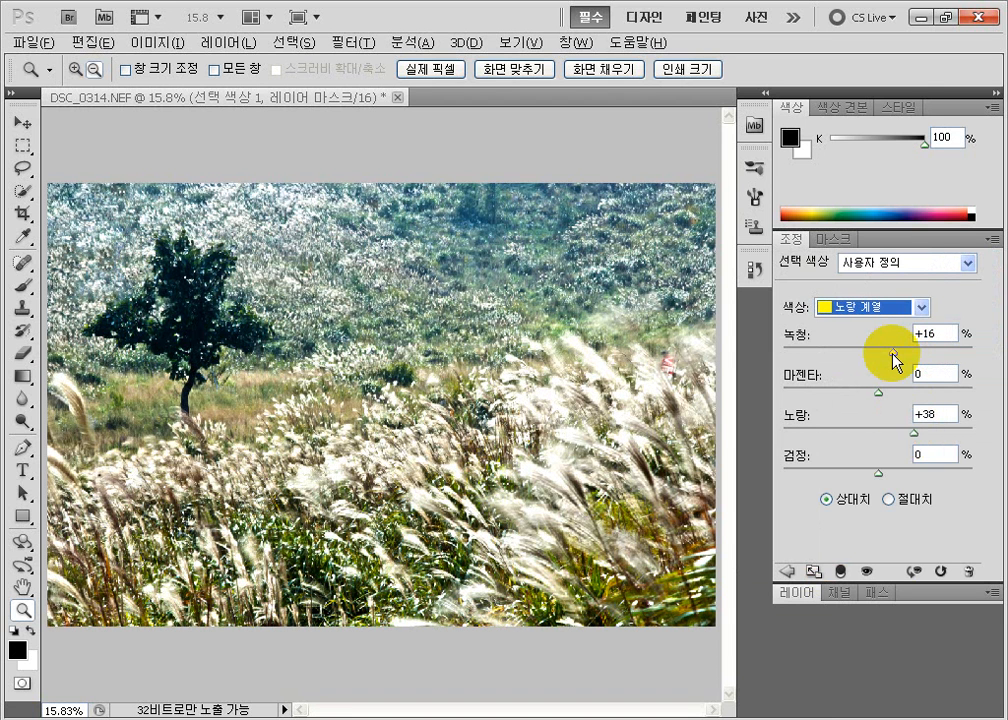
drag(894, 353, 863, 351)
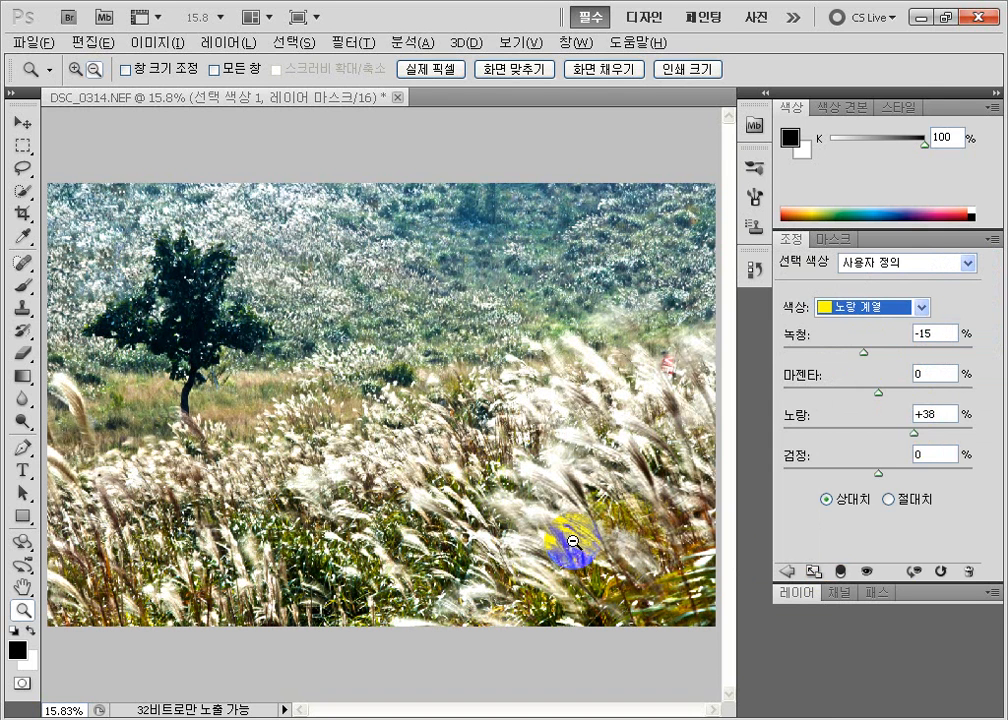
click(866, 354)
drag(866, 354, 868, 353)
click(872, 428)
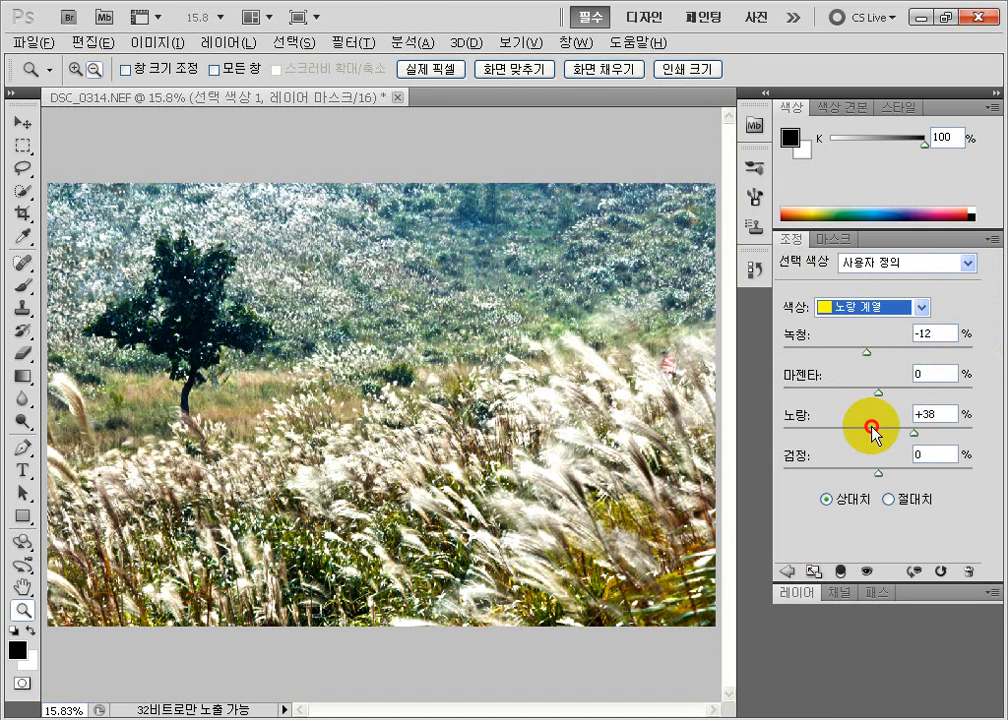
click(914, 433)
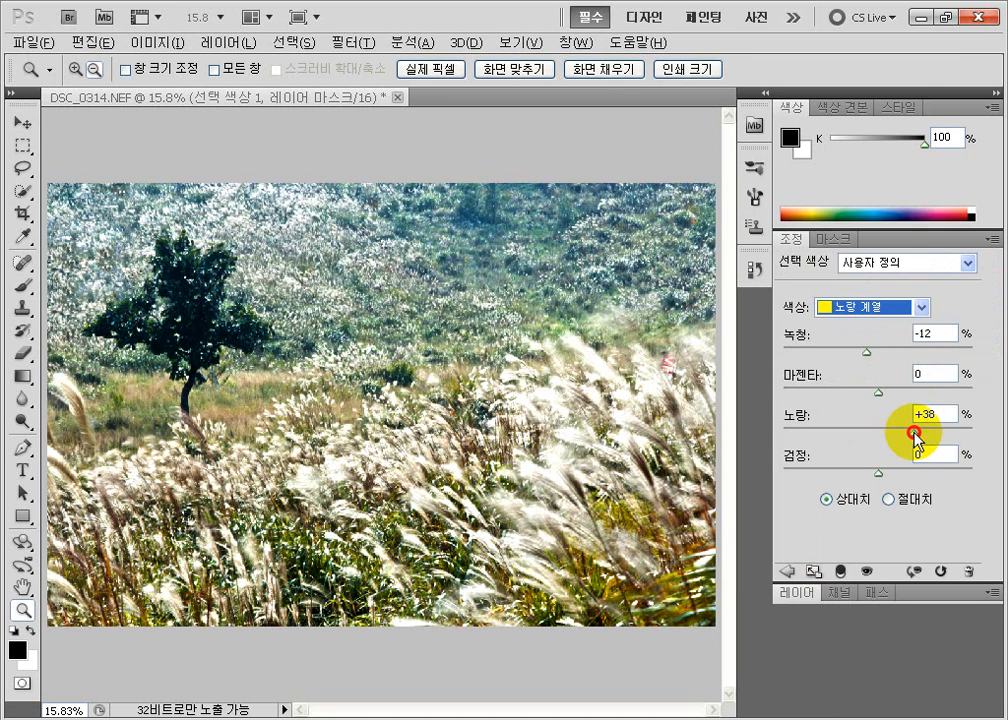
drag(914, 433, 907, 433)
Step: For the Selective Color Greens, set Cyan to +29%, Magenta to -39% and Yellow to +32%
click(877, 299)
click(866, 355)
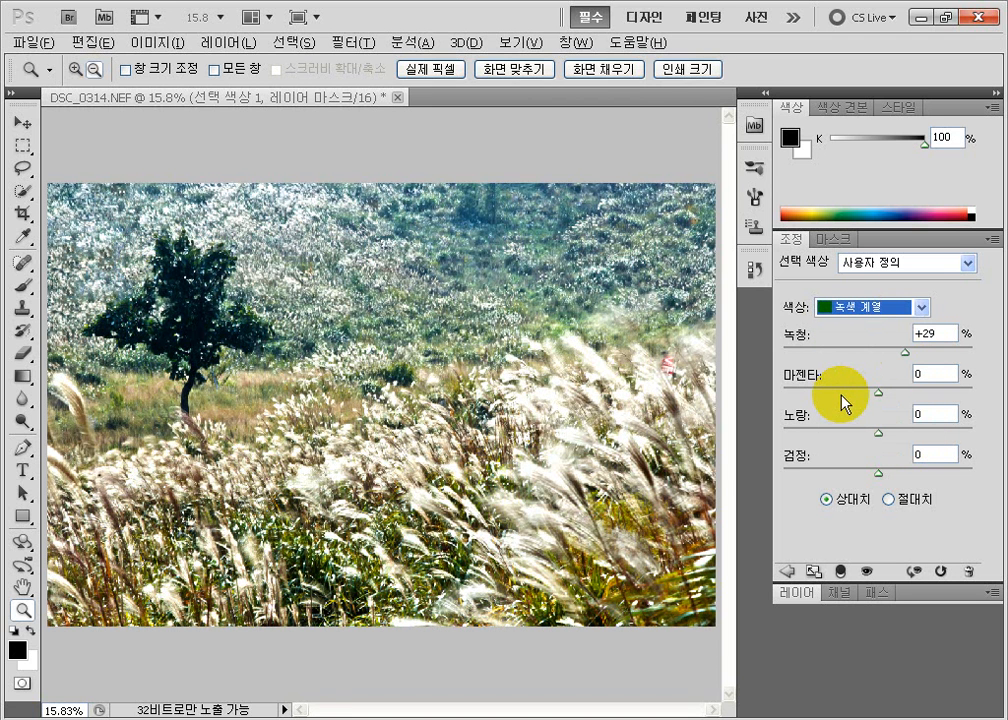
click(841, 391)
click(908, 432)
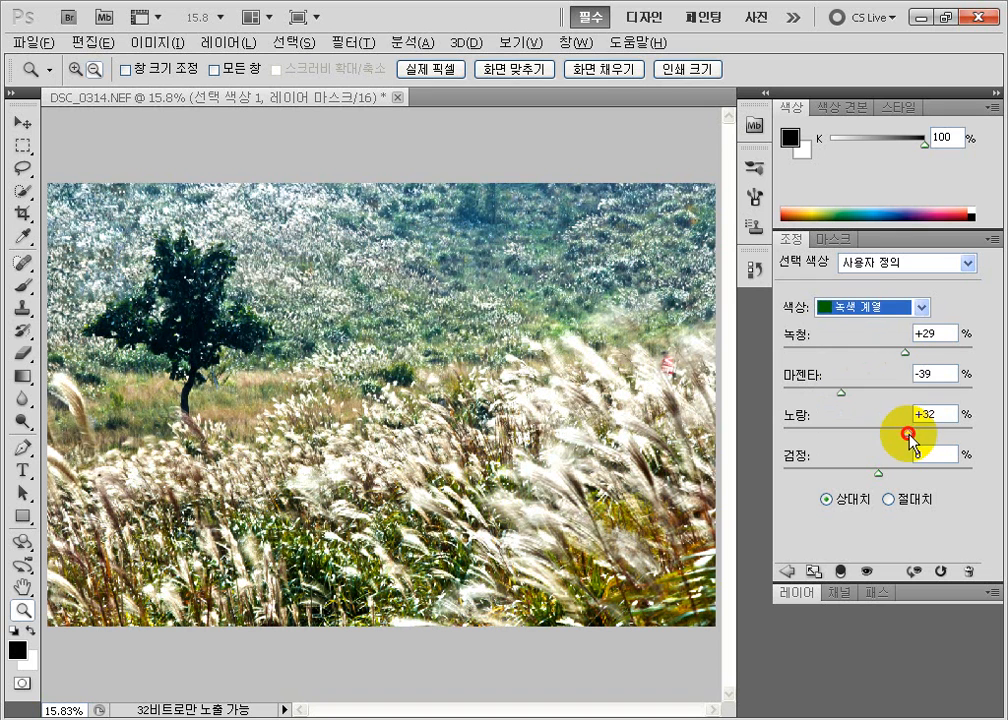
Step: For the Selective Color Whites, set Black to -12%
click(860, 307)
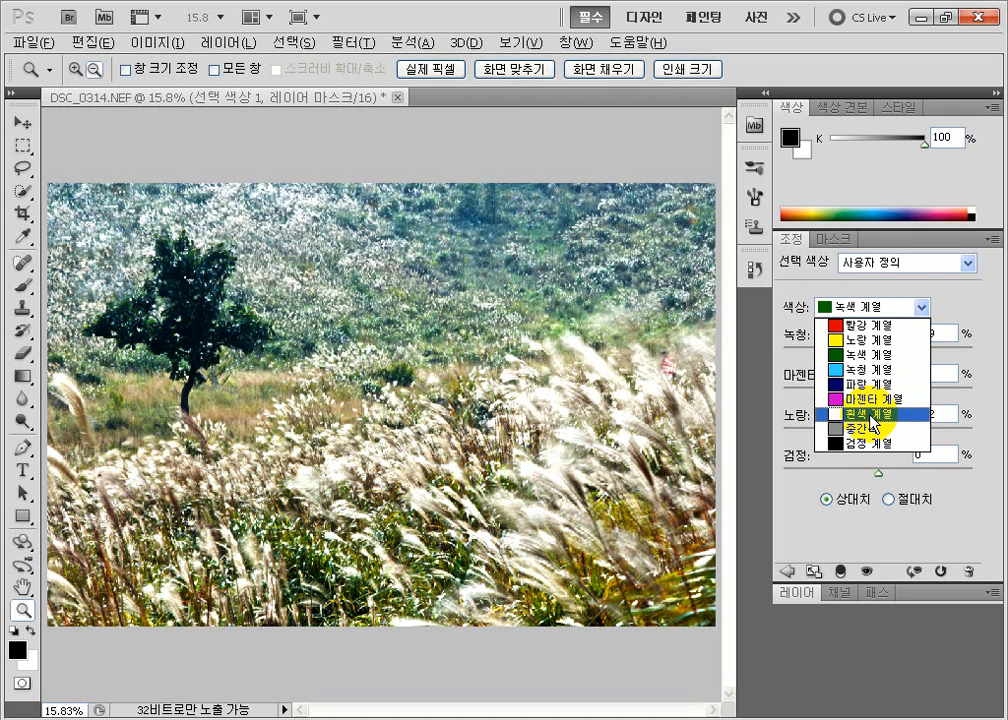
click(874, 414)
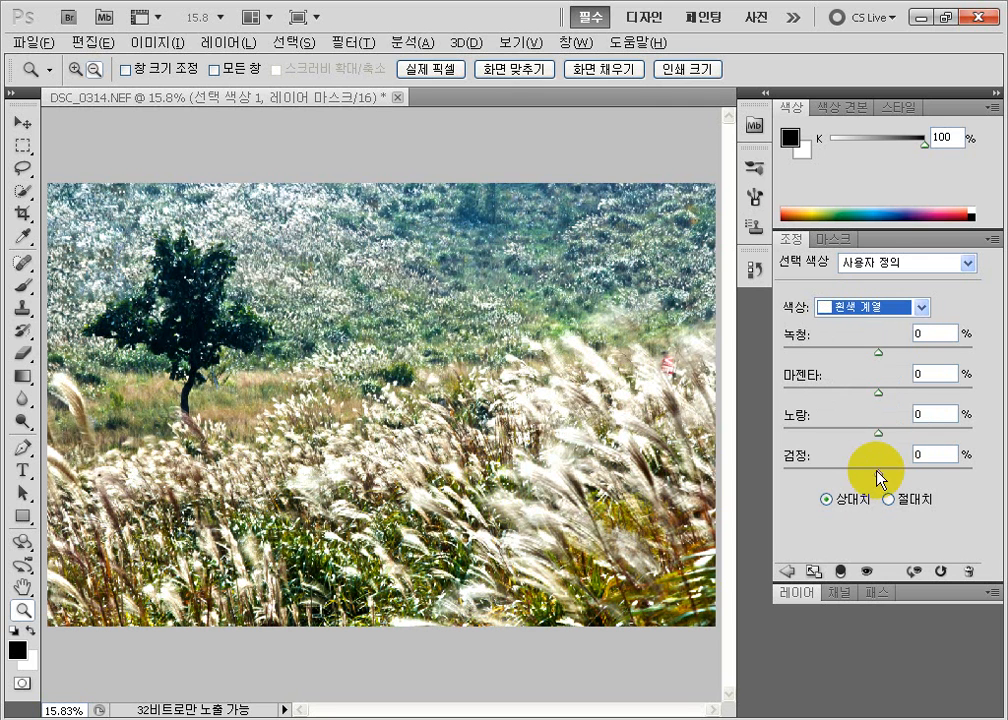
drag(876, 470, 853, 473)
mouse_move(854, 472)
mouse_down()
mouse_move(792, 476)
mouse_move(976, 480)
mouse_move(866, 484)
mouse_up()
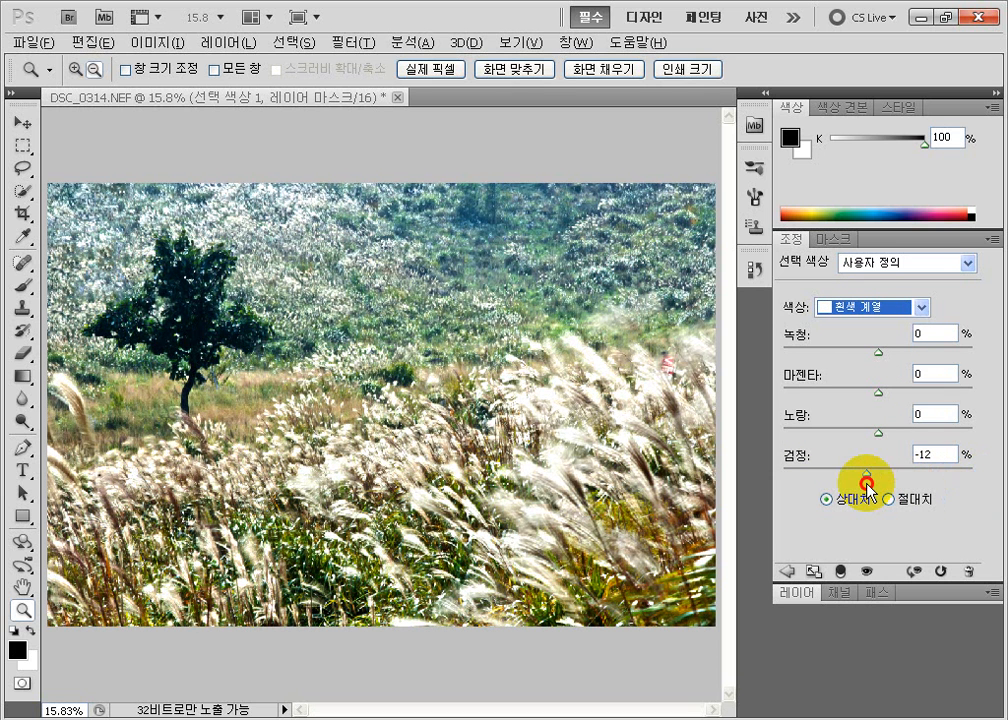
Step: In Selective Color, set Black to +3% for the Neutrals and +4% for the Blacks
click(877, 308)
click(860, 427)
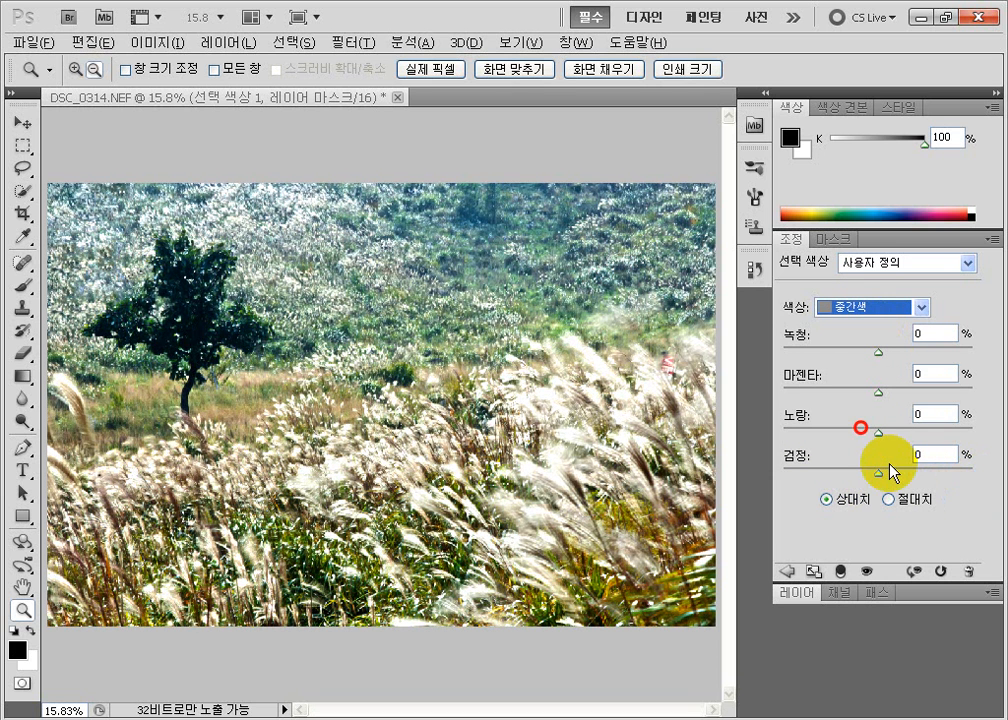
drag(878, 472, 881, 472)
click(870, 307)
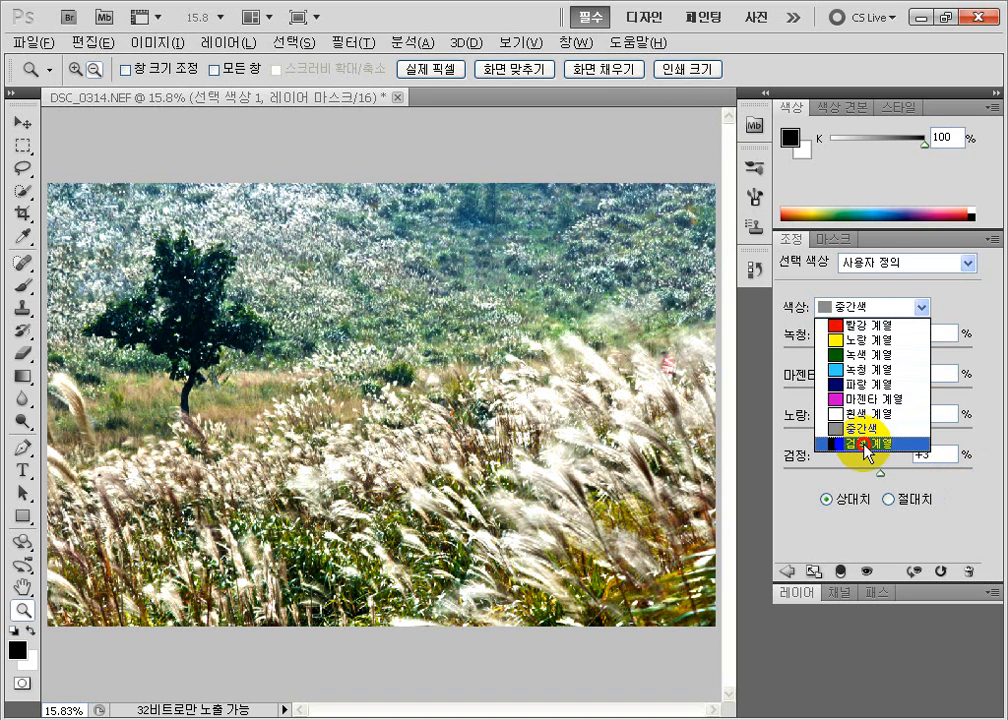
click(866, 443)
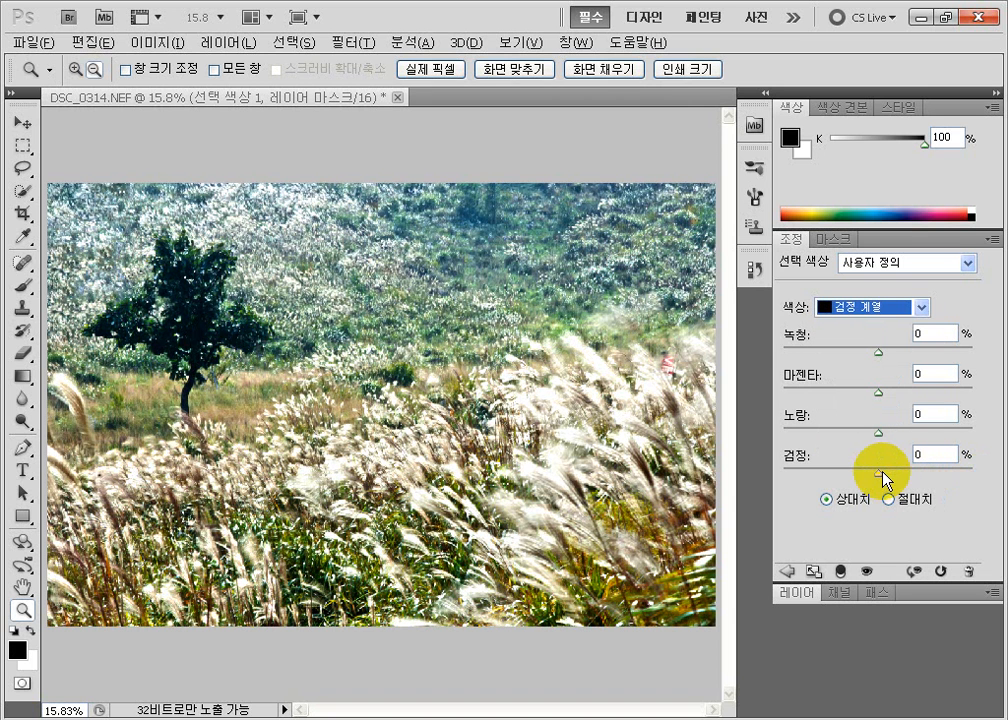
drag(884, 472, 886, 472)
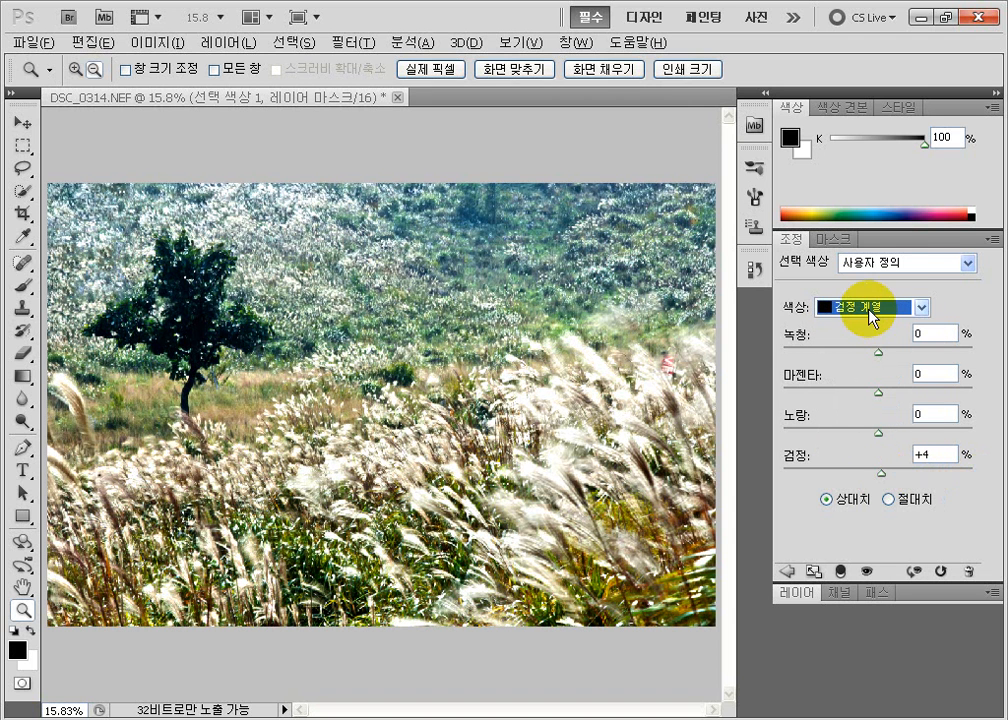
Step: Merge all visible layers, combining the Levels, Curves and Selective Color adjustments with the background
click(923, 591)
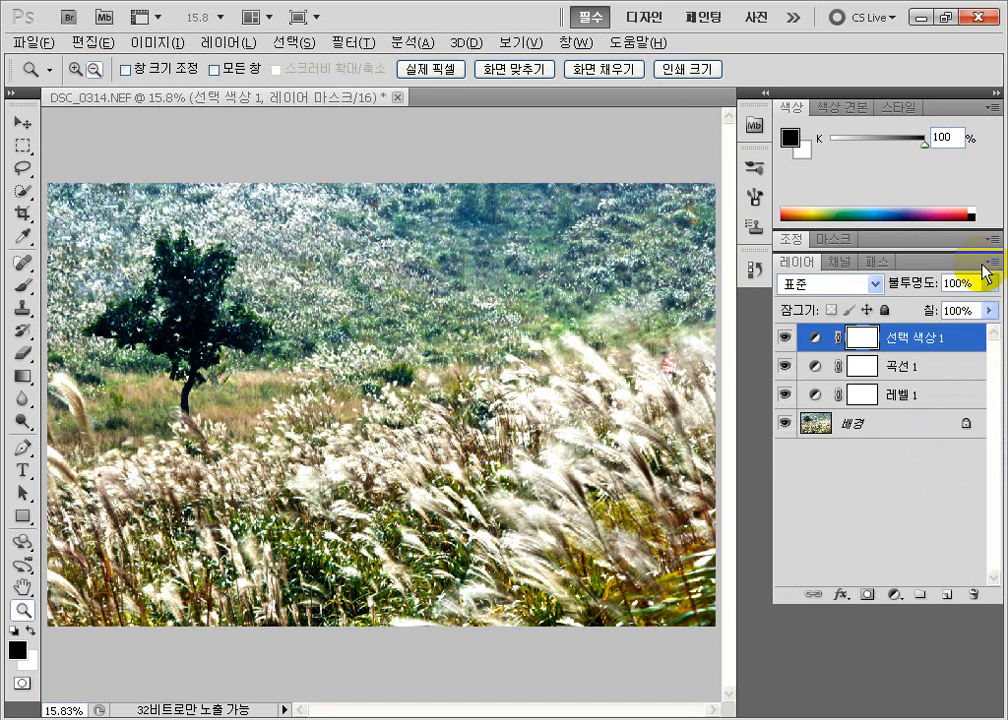
click(986, 263)
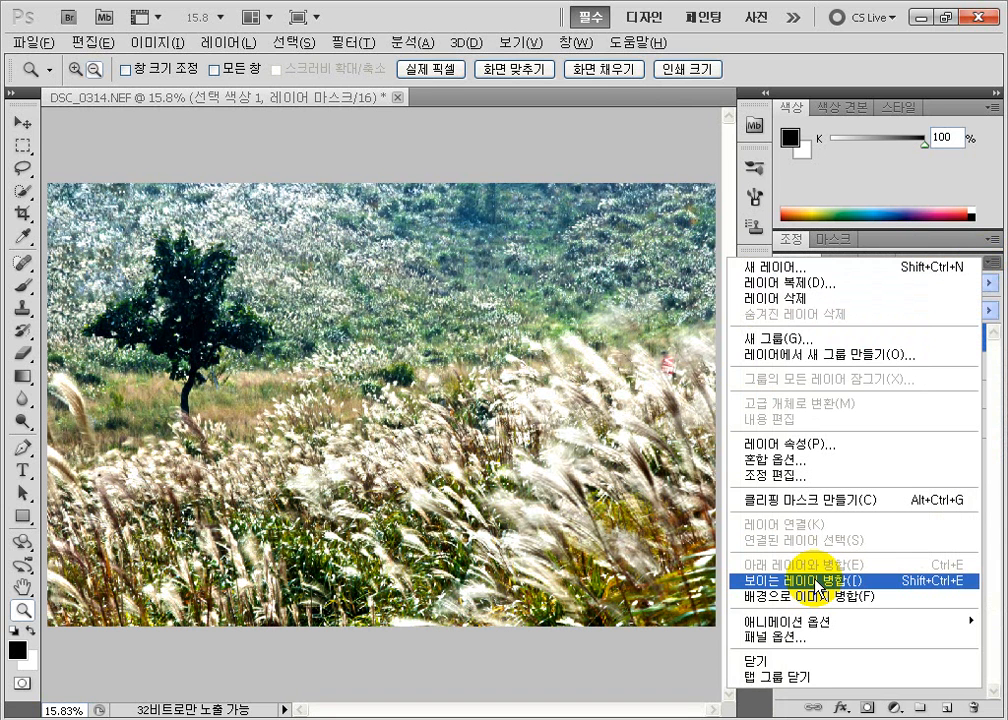
click(818, 584)
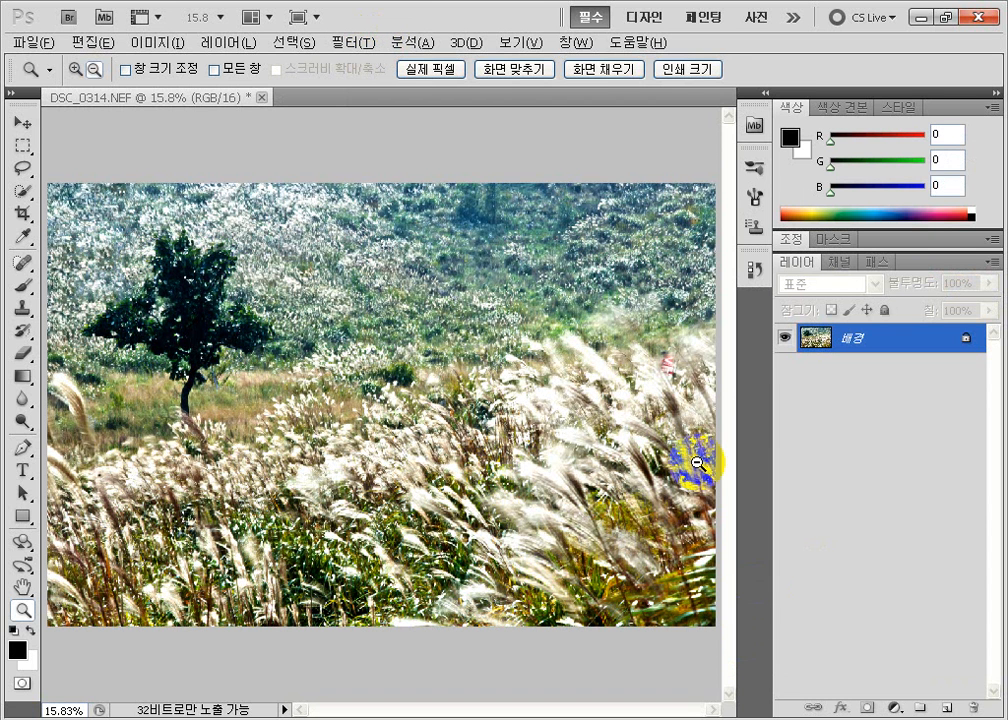
Step: Convert the merged image to 8 bits per channel
click(168, 41)
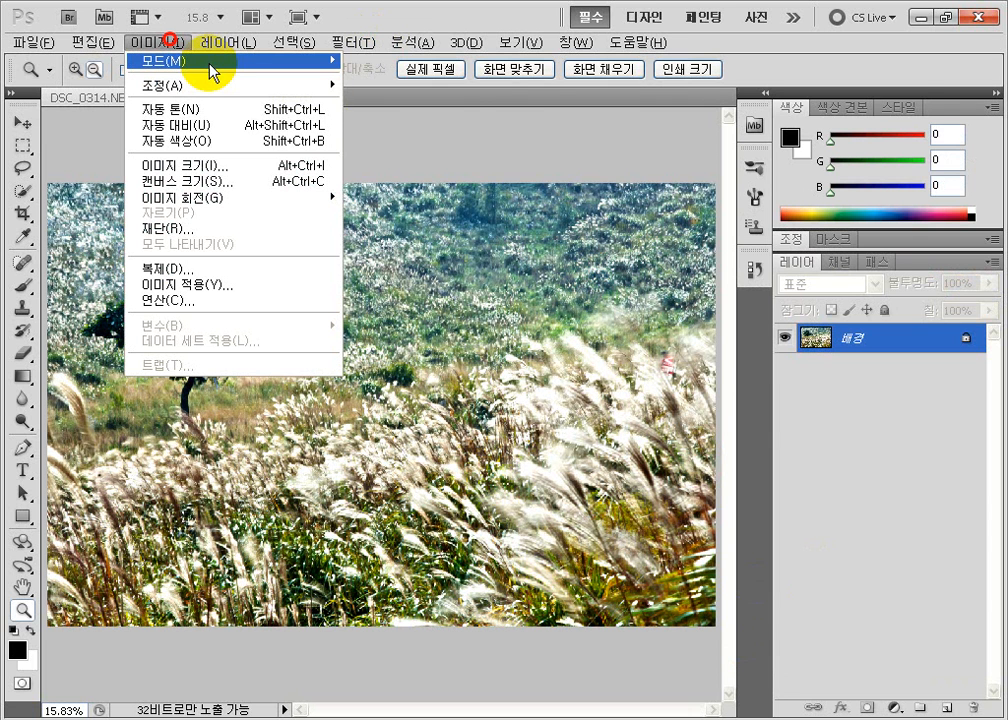
mouse_move(211, 62)
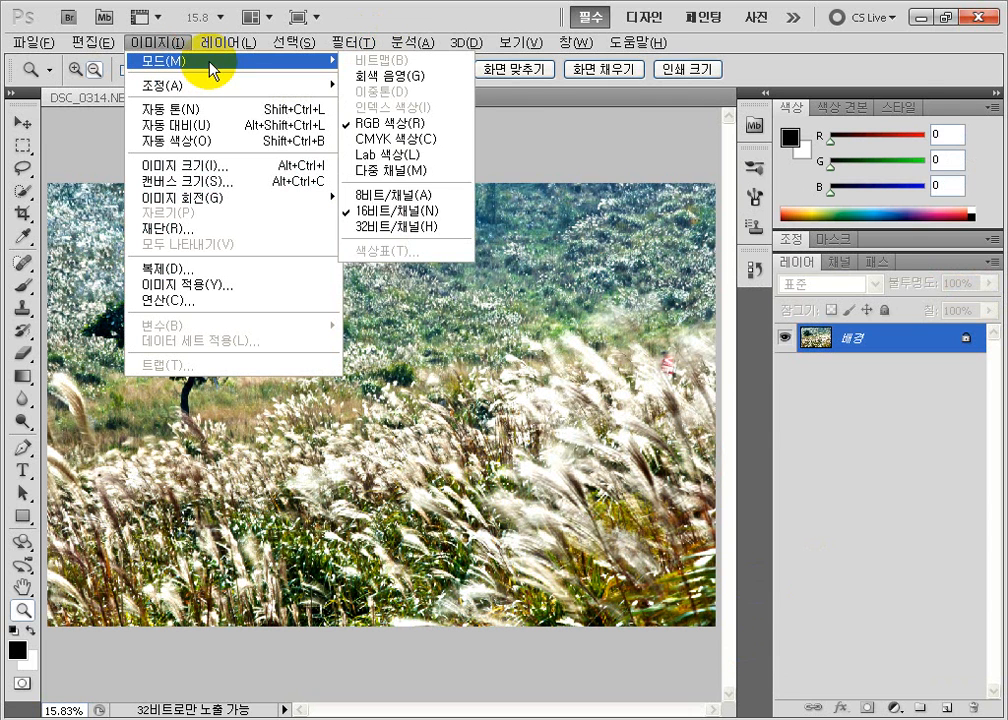
click(390, 199)
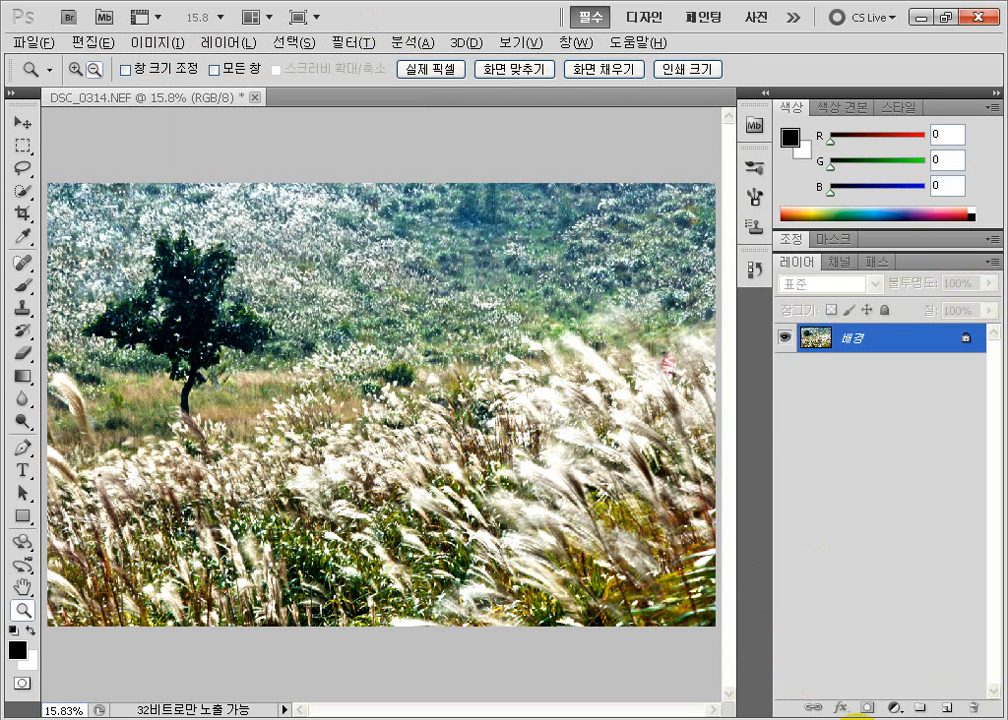